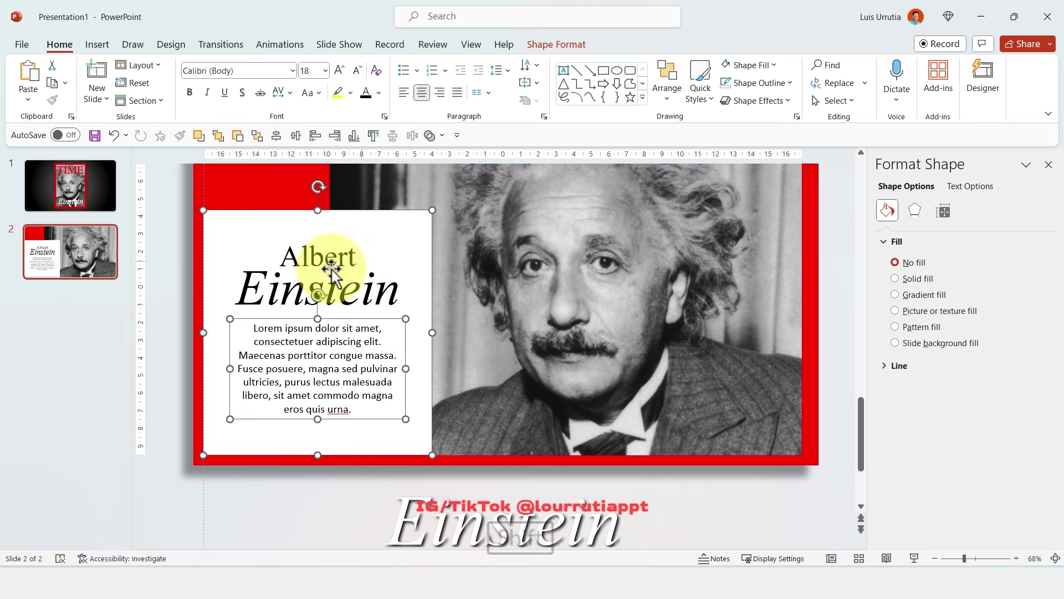
# - Paste the white Albert Einstein panel onto slide 1 and drag it partly off the left edge
pyautogui.click(74, 194)
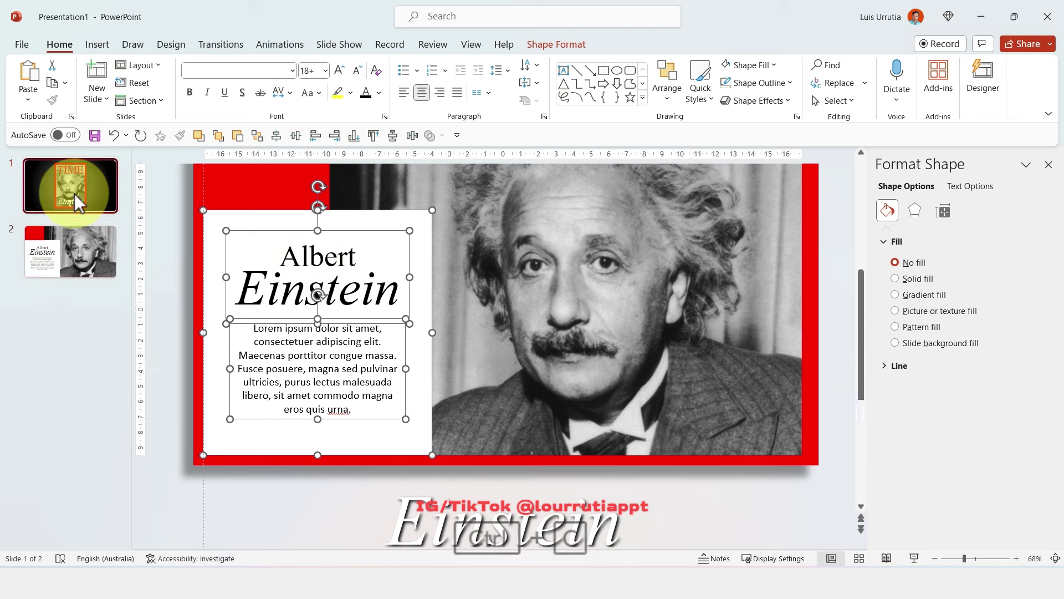
pyautogui.hotkey('ctrl', 'v')
pyautogui.moveTo(416, 293); pyautogui.dragTo(172, 293)
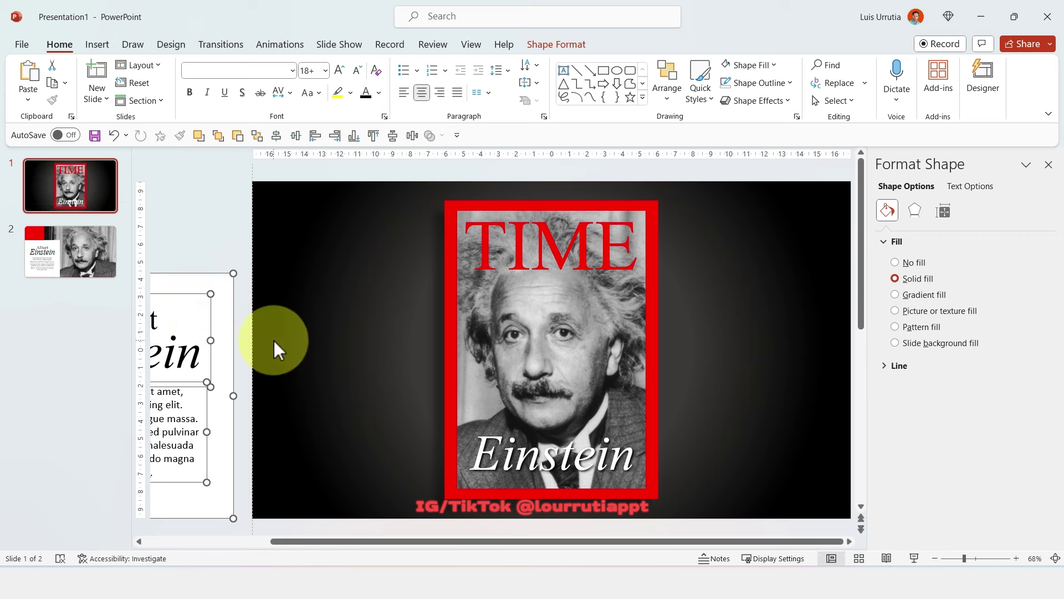
# - Shift the panel's Lorem text box and white rectangle further left, off the slide edge
pyautogui.click(138, 536)
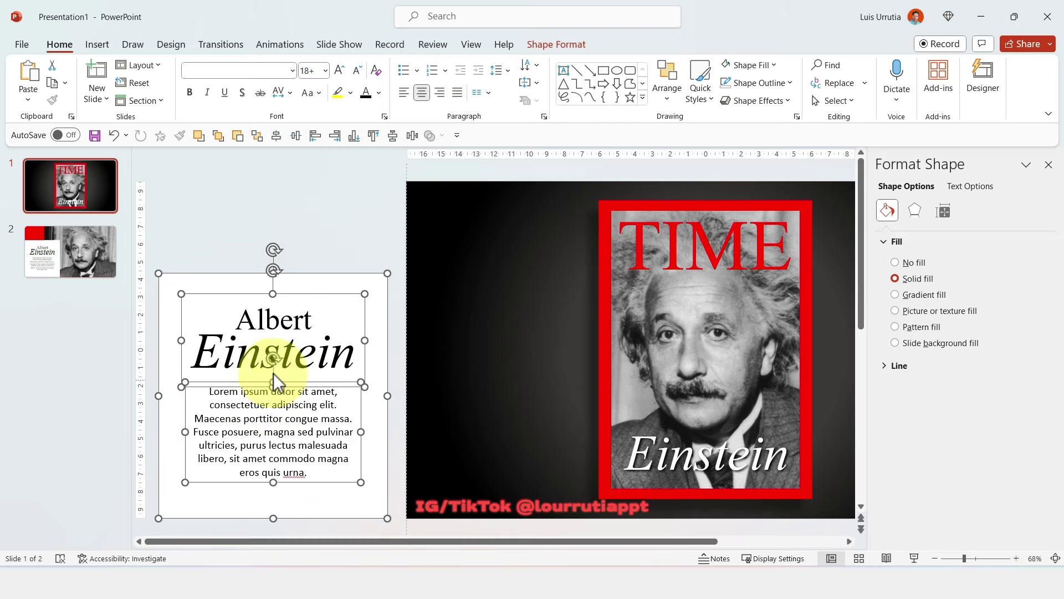
pyautogui.click(351, 248)
pyautogui.click(284, 464)
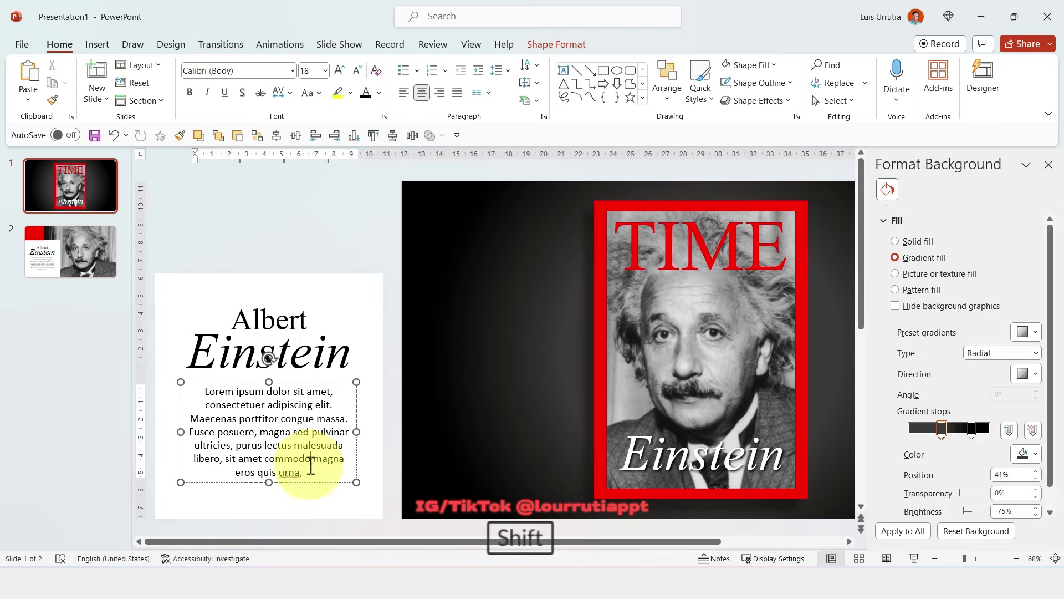
pyautogui.keyDown('shift'); pyautogui.click(372, 278); pyautogui.keyUp('shift')
pyautogui.moveTo(375, 280); pyautogui.dragTo(276, 284)
pyautogui.click(371, 227)
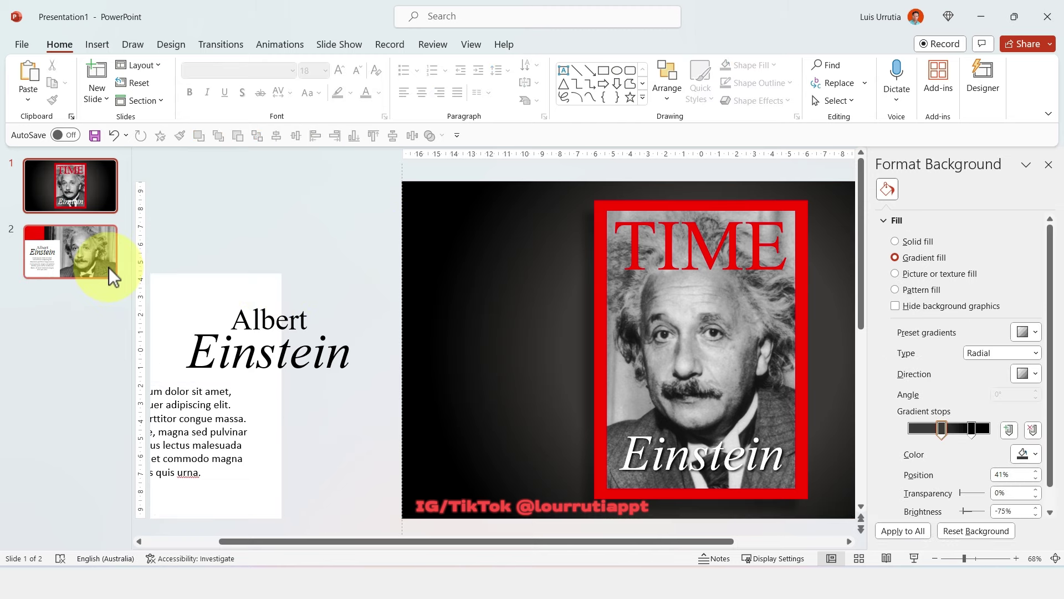
pyautogui.click(108, 265)
# - Give slide 2 a Morph transition and insert a new blank slide 3 after it
pyautogui.click(235, 42)
pyautogui.click(148, 81)
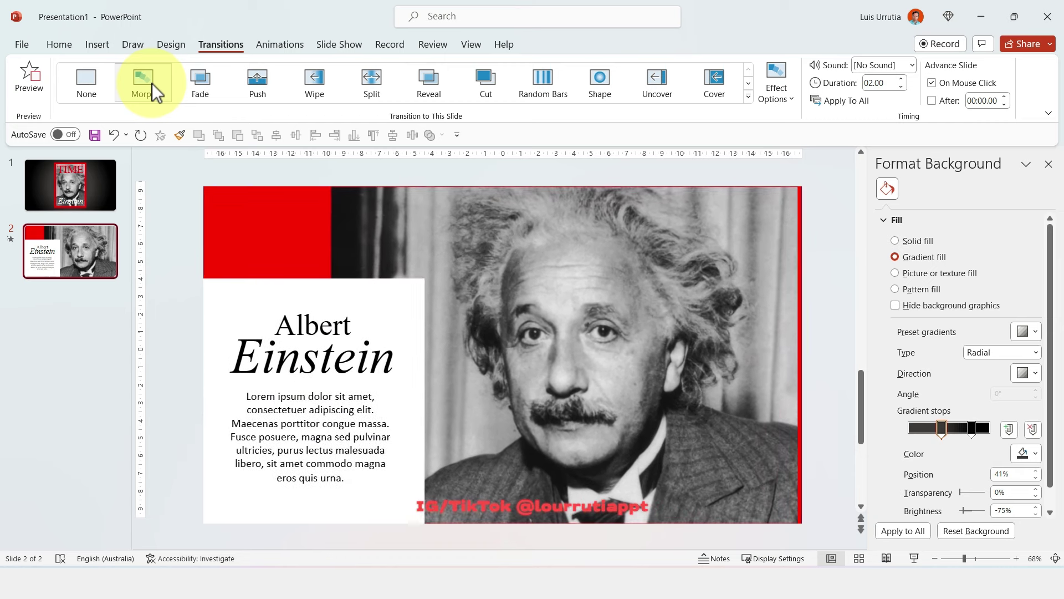
pyautogui.click(95, 305)
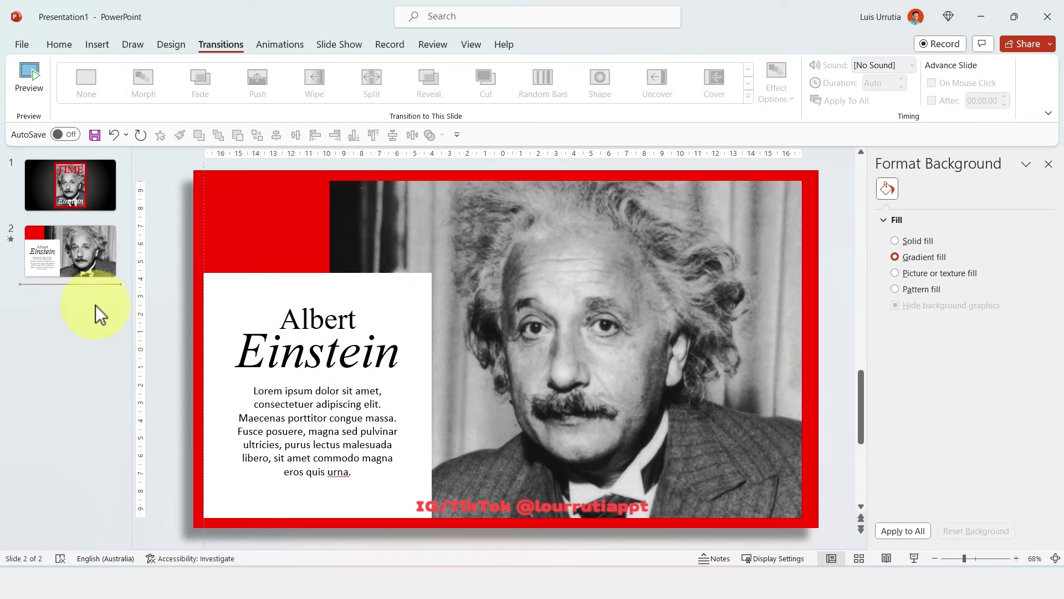
pyautogui.rightClick(94, 287)
pyautogui.click(142, 341)
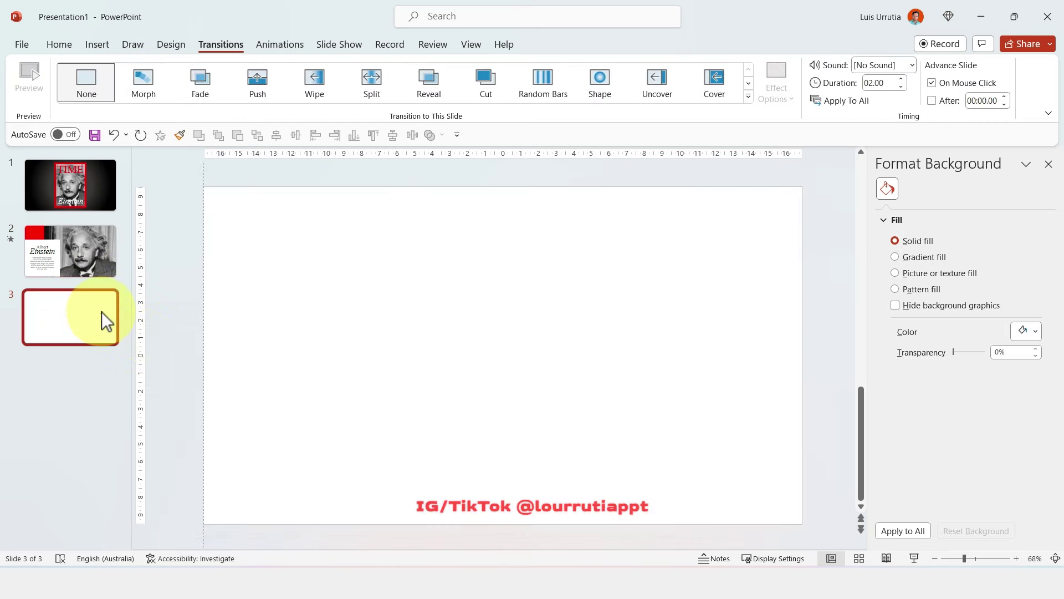
# - Fill the new slide 3's background with solid black
pyautogui.rightClick(347, 321)
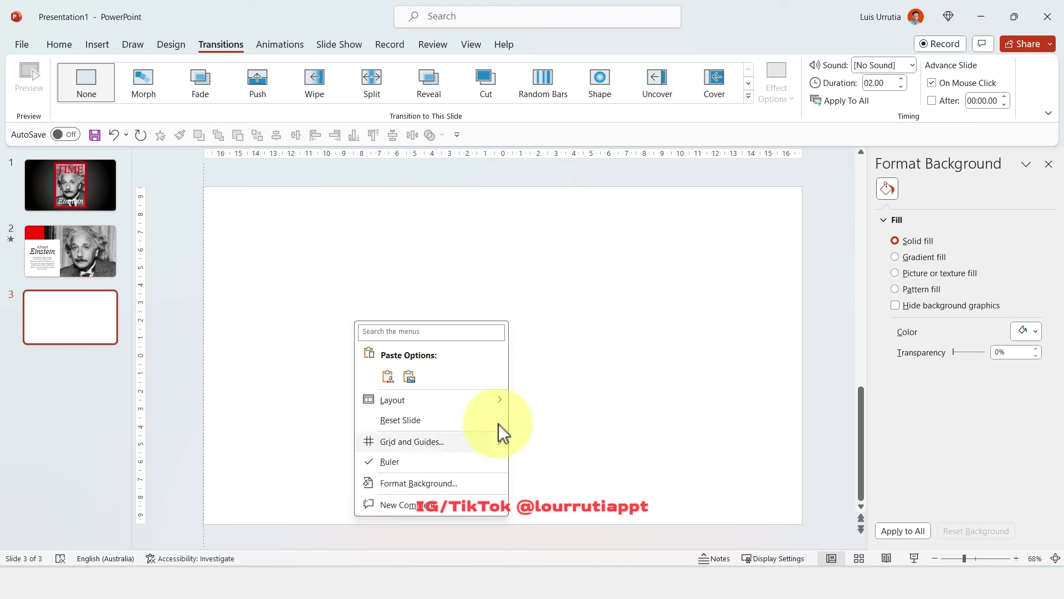
pyautogui.click(1014, 330)
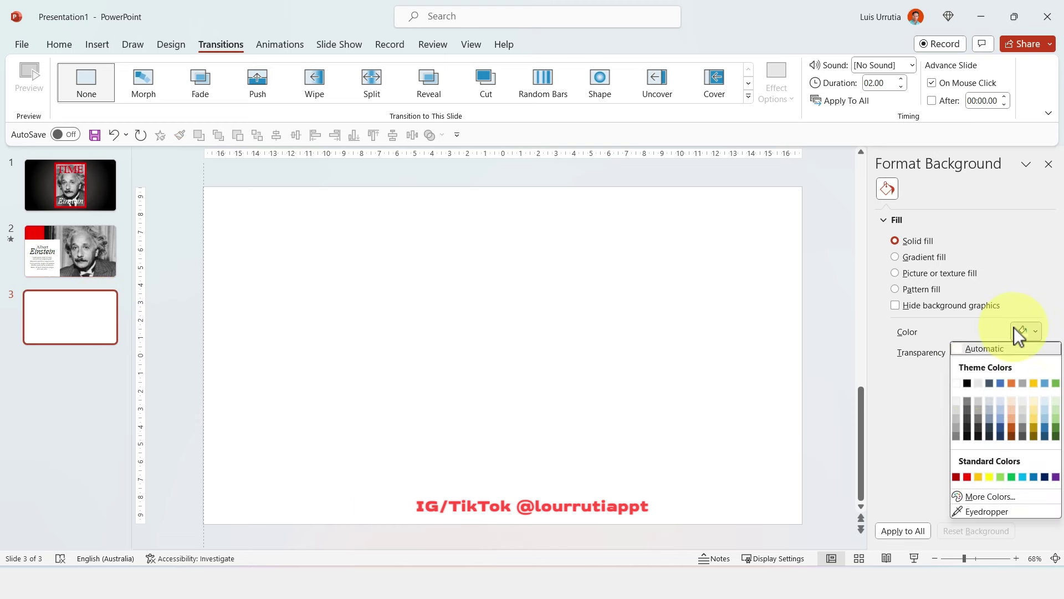
pyautogui.click(966, 383)
pyautogui.click(77, 251)
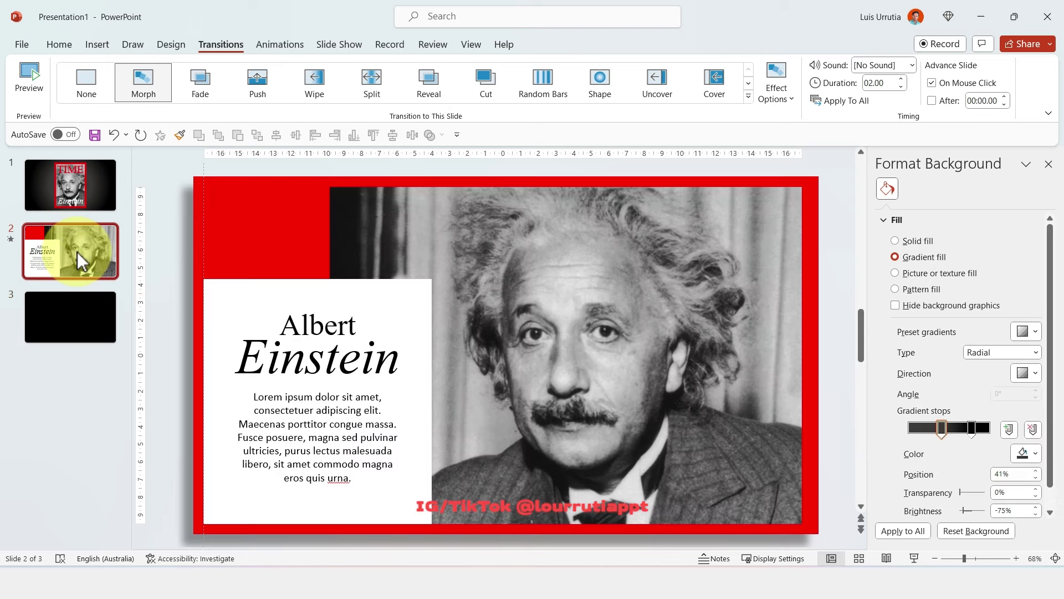
# - Copy the 'Albert Einstein' title onto slide 3 just off its left edge, then switch to Chrome
pyautogui.click(299, 352)
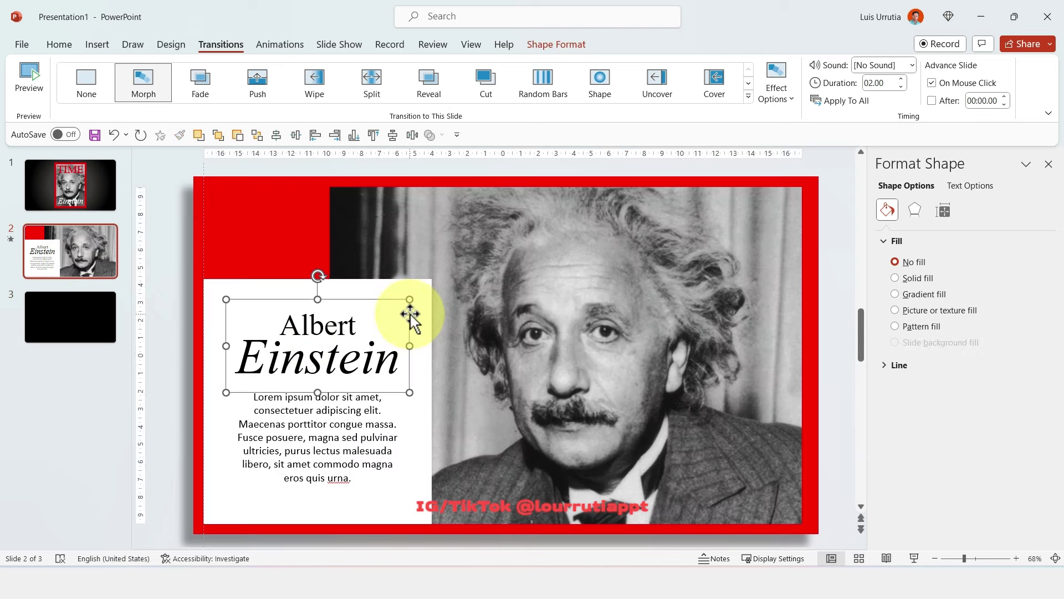
pyautogui.hotkey('ctrl', 'c')
pyautogui.click(111, 315)
pyautogui.hotkey('ctrl', 'v')
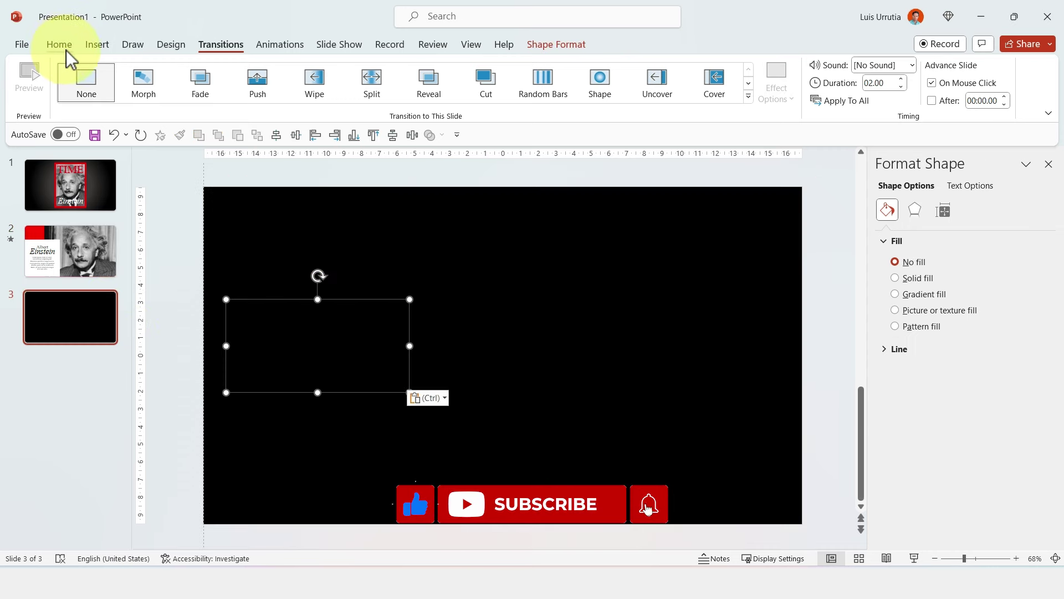
pyautogui.moveTo(378, 299); pyautogui.dragTo(198, 277)
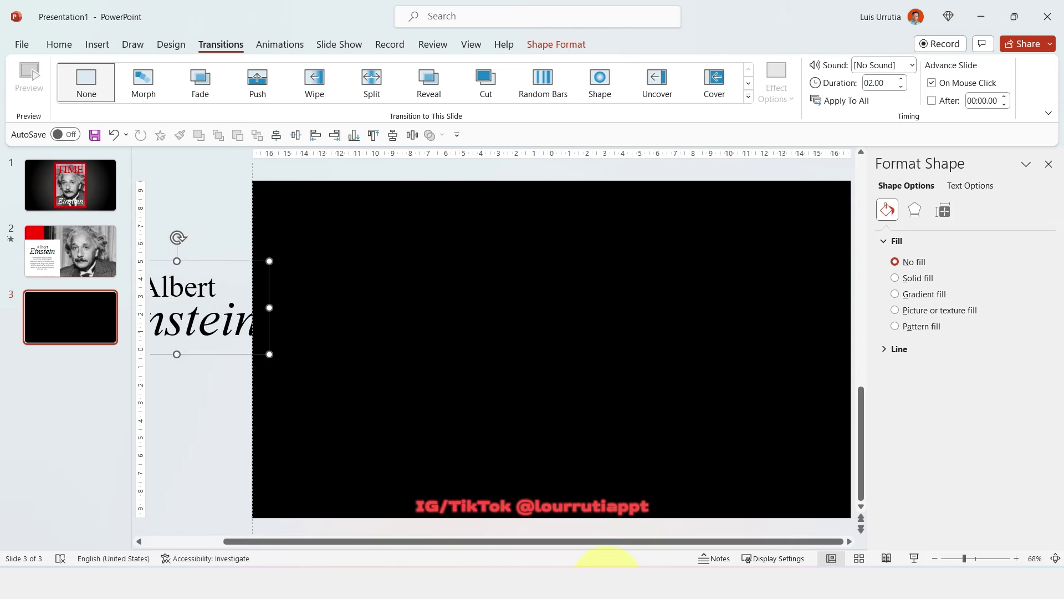
pyautogui.click(608, 571)
pyautogui.click(568, 75)
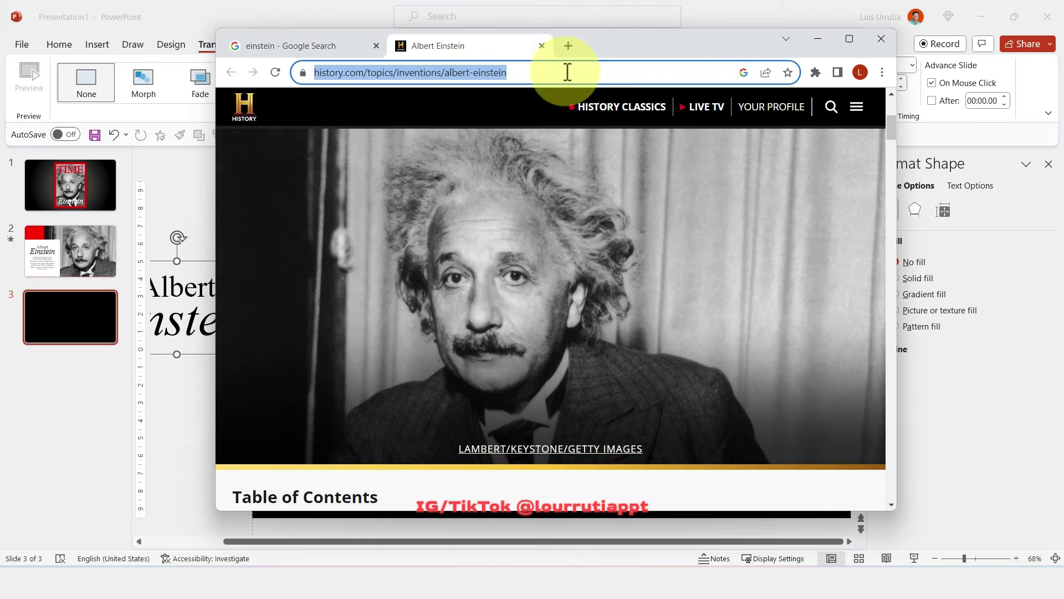
# - Run a Google image search for 'ripped paper png'
pyautogui.write('ripped paper png')
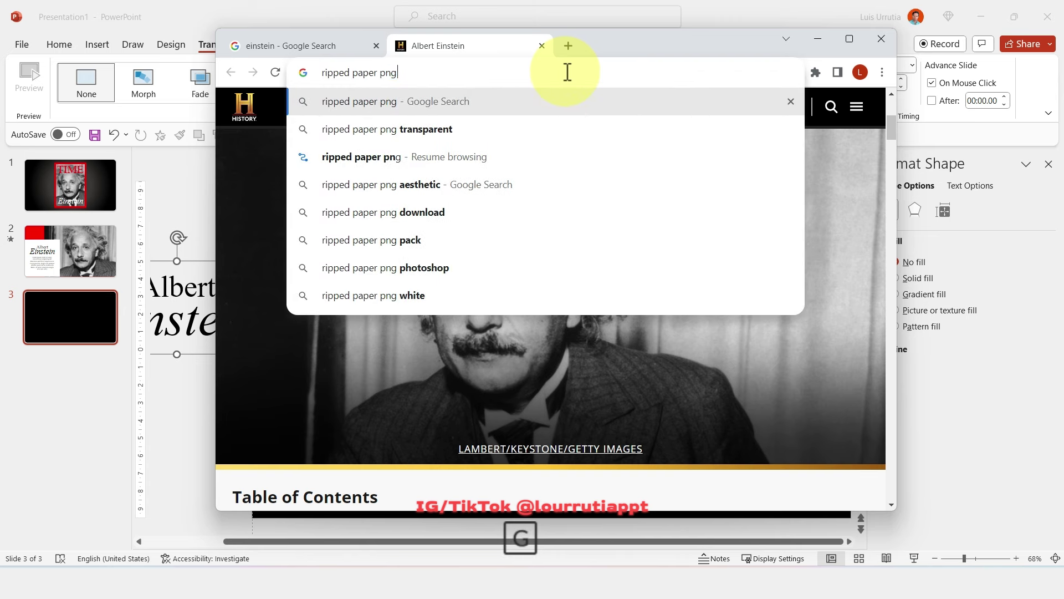
pyautogui.press('Return')
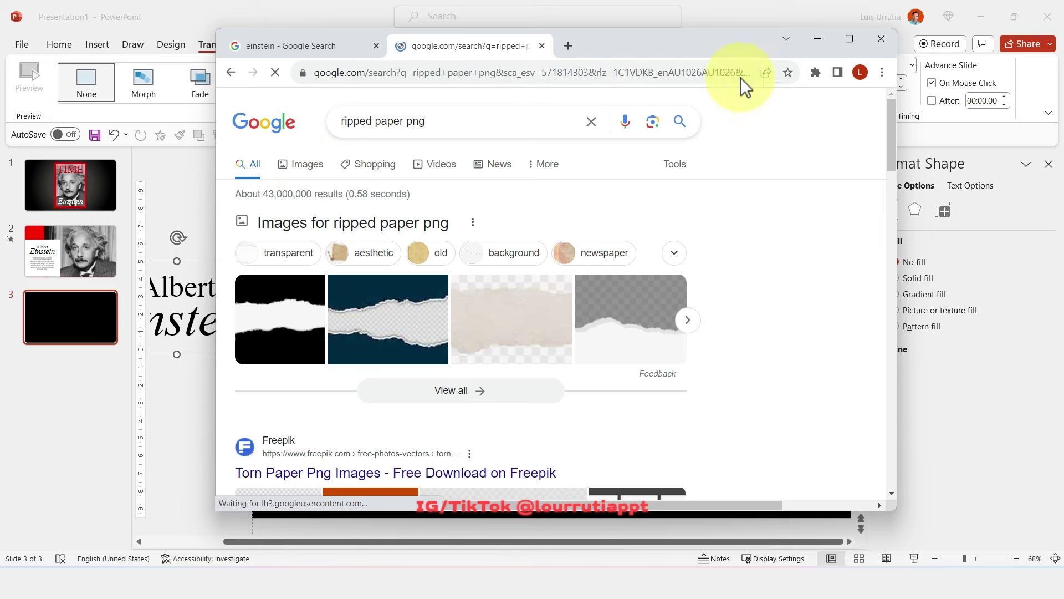
pyautogui.click(249, 276)
pyautogui.press('super+Up')
pyautogui.click(248, 276)
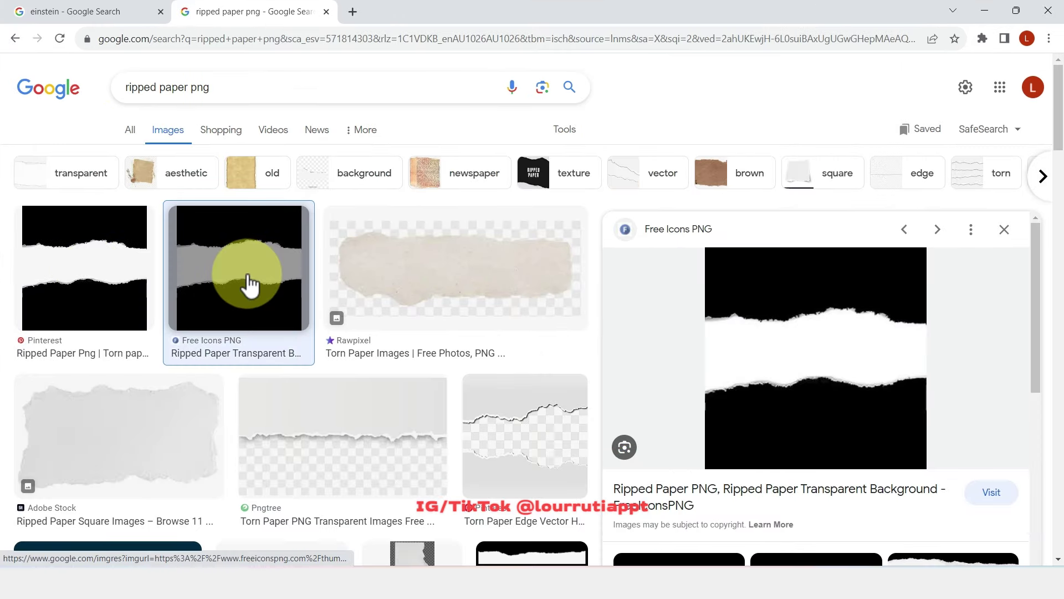
pyautogui.scroll(-5, 807, 404)
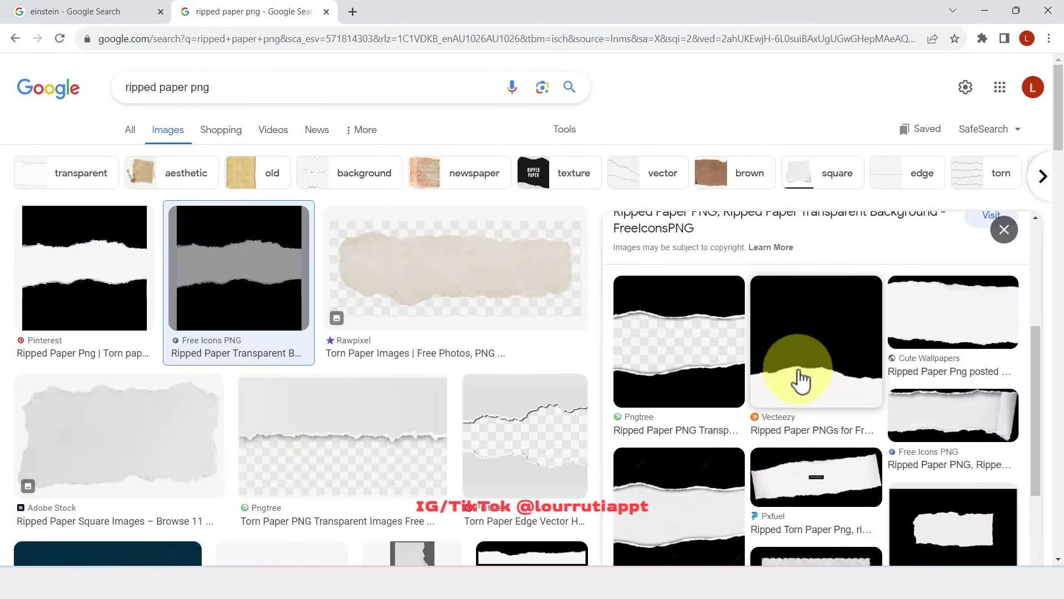
# - Copy the Cute Wallpapers torn-paper image and return to PowerPoint's slide 3
pyautogui.click(954, 320)
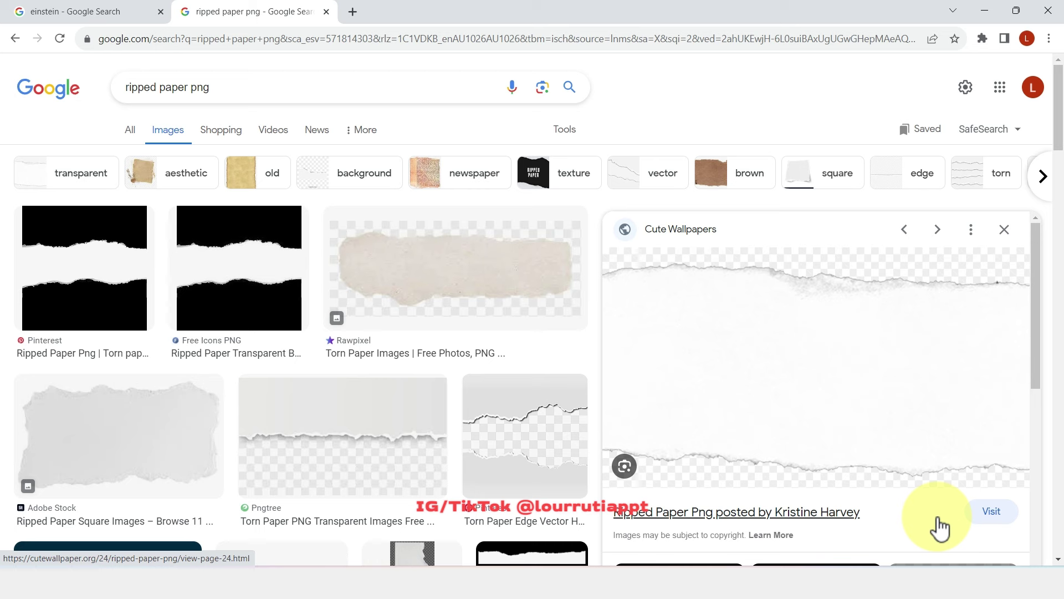
pyautogui.rightClick(854, 397)
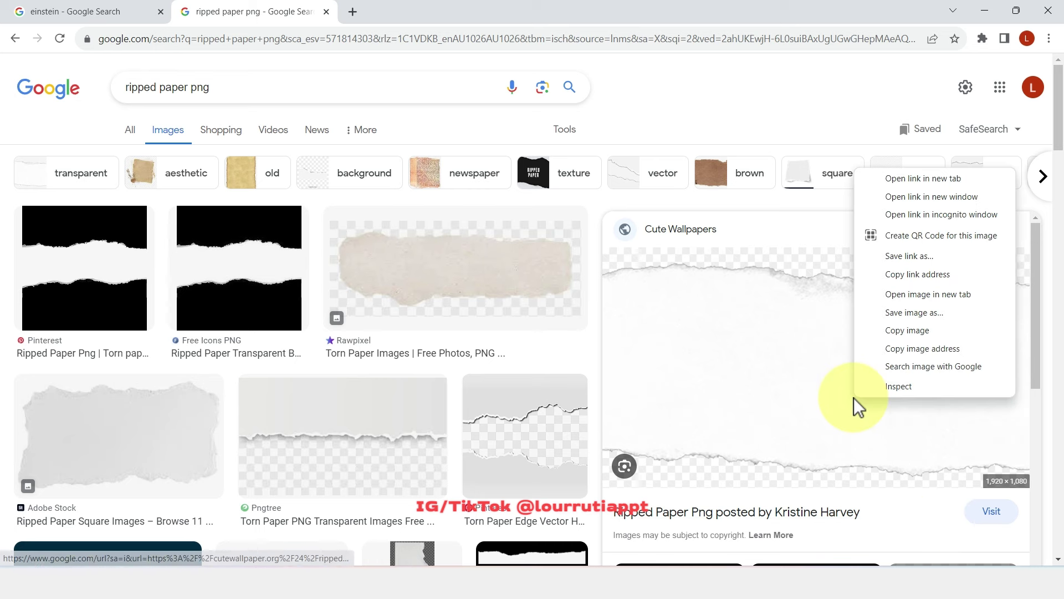
pyautogui.click(880, 331)
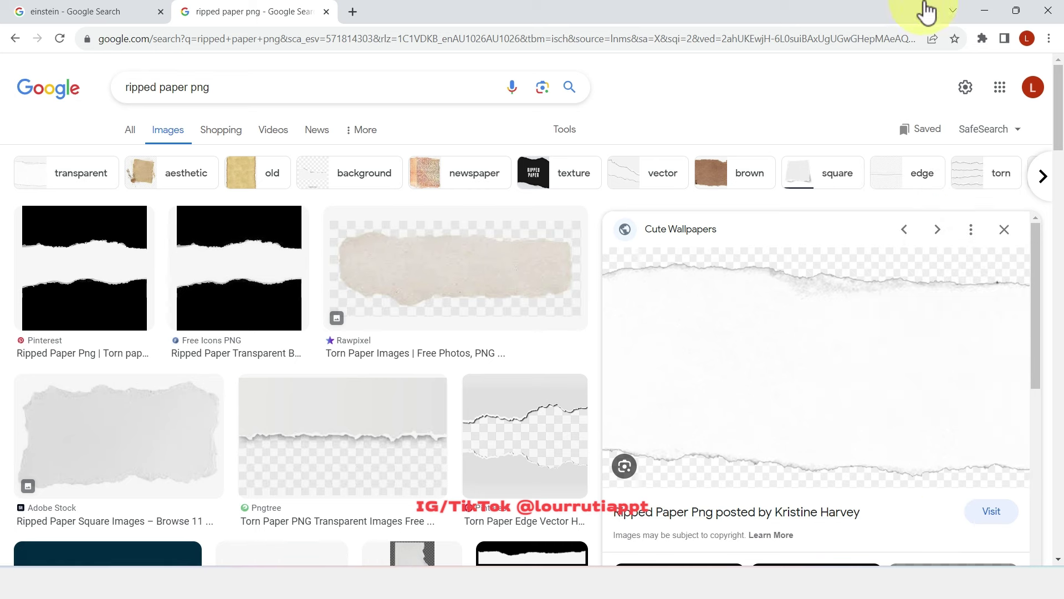
pyautogui.click(992, 11)
pyautogui.click(555, 278)
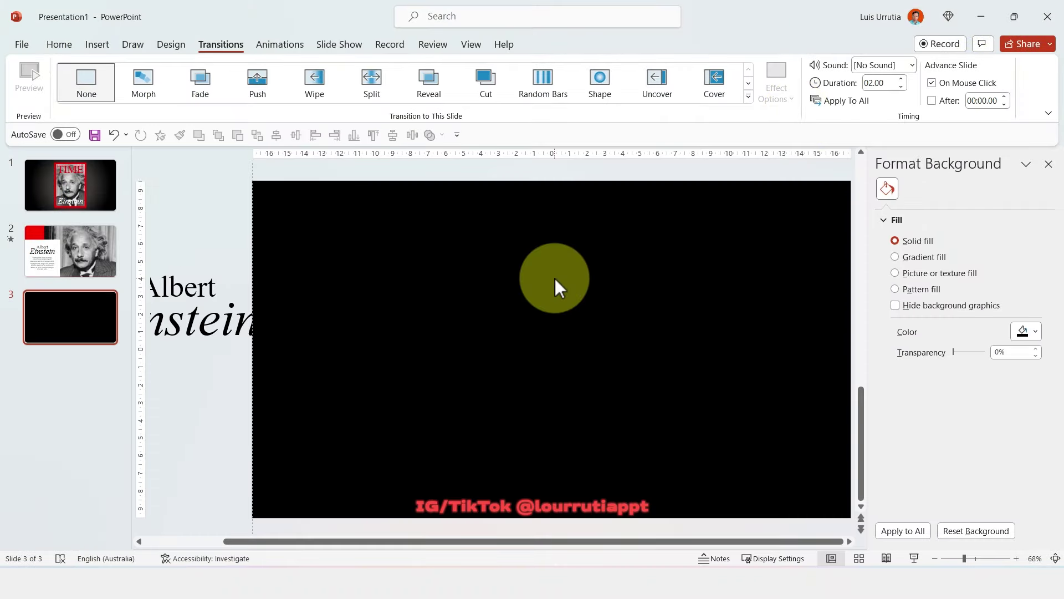
# - Paste the torn-paper image onto slide 3, flatten its height and centre it as a band
pyautogui.hotkey('ctrl', 'v')
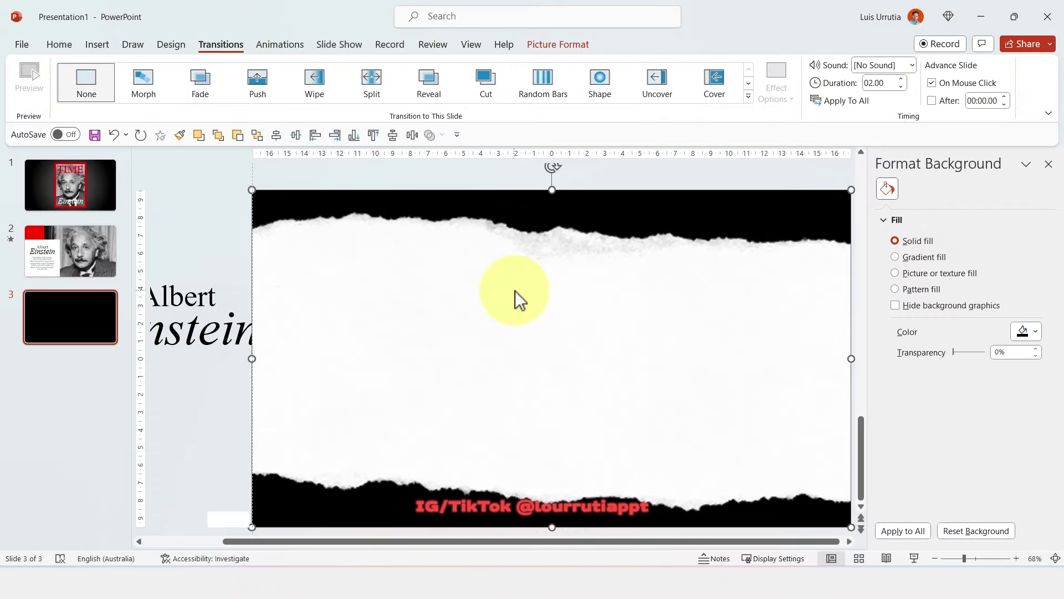
pyautogui.moveTo(551, 190); pyautogui.dragTo(549, 237)
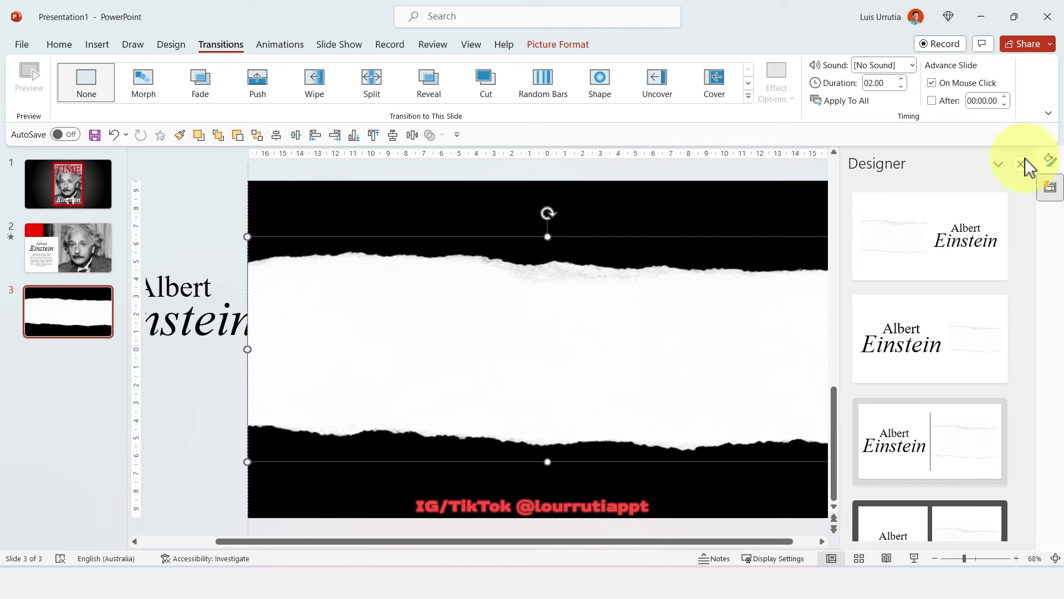
pyautogui.click(1022, 164)
pyautogui.moveTo(663, 383); pyautogui.dragTo(634, 373)
pyautogui.moveTo(550, 215); pyautogui.dragTo(554, 225)
pyautogui.moveTo(598, 328); pyautogui.dragTo(598, 316)
pyautogui.click(616, 471)
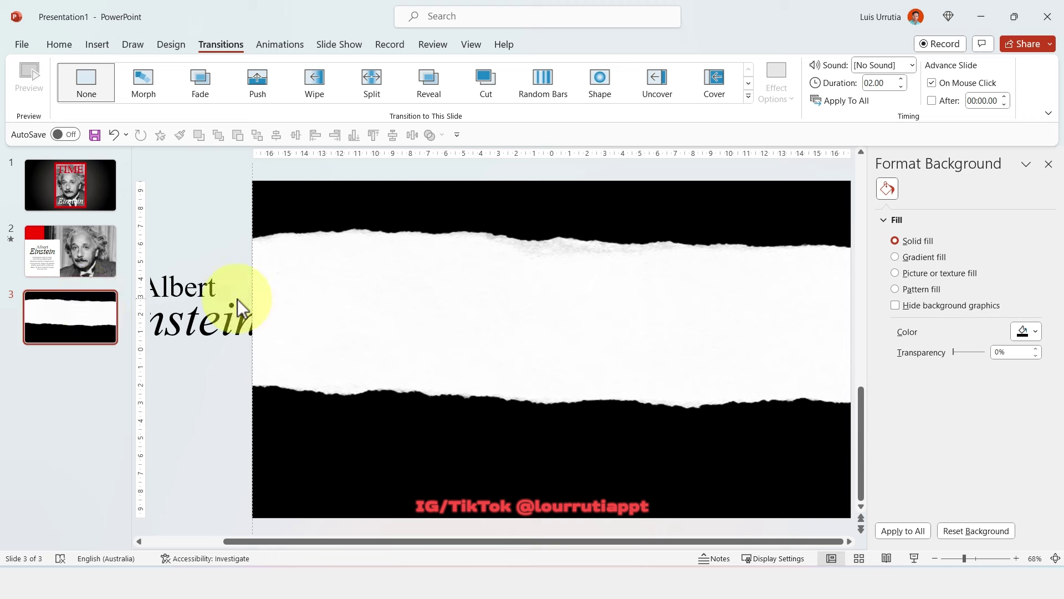
pyautogui.click(248, 291)
# - Bring the Albert Einstein title to the front and move it onto the torn paper
pyautogui.rightClick(267, 262)
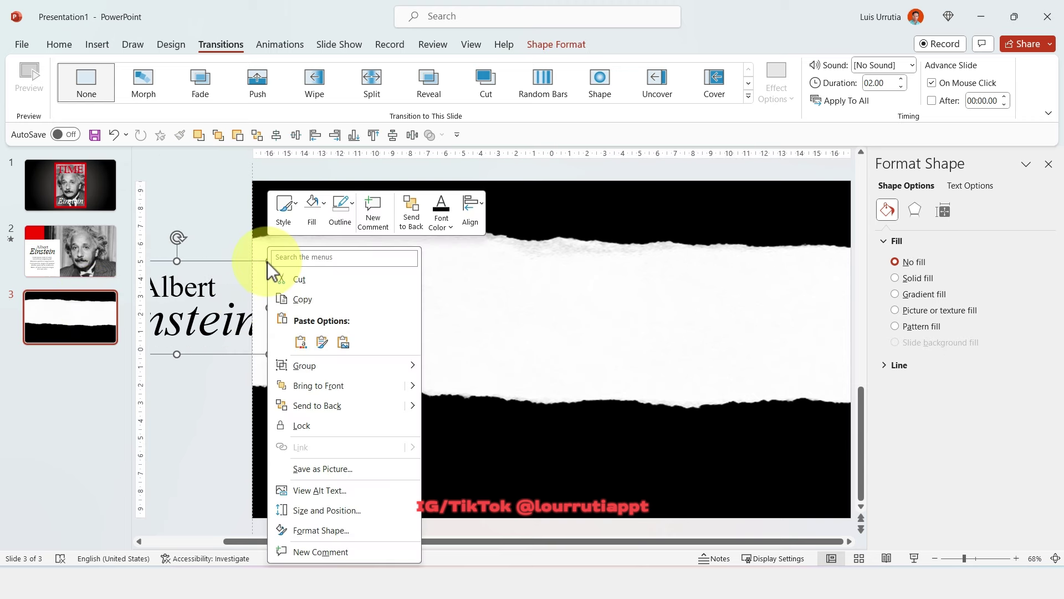
pyautogui.click(354, 387)
pyautogui.moveTo(211, 266); pyautogui.dragTo(426, 259)
pyautogui.click(396, 273)
pyautogui.click(380, 278)
# - Replace the title with italic 'His equation' above a non-italic 'E=mc2'
pyautogui.doubleClick(345, 296)
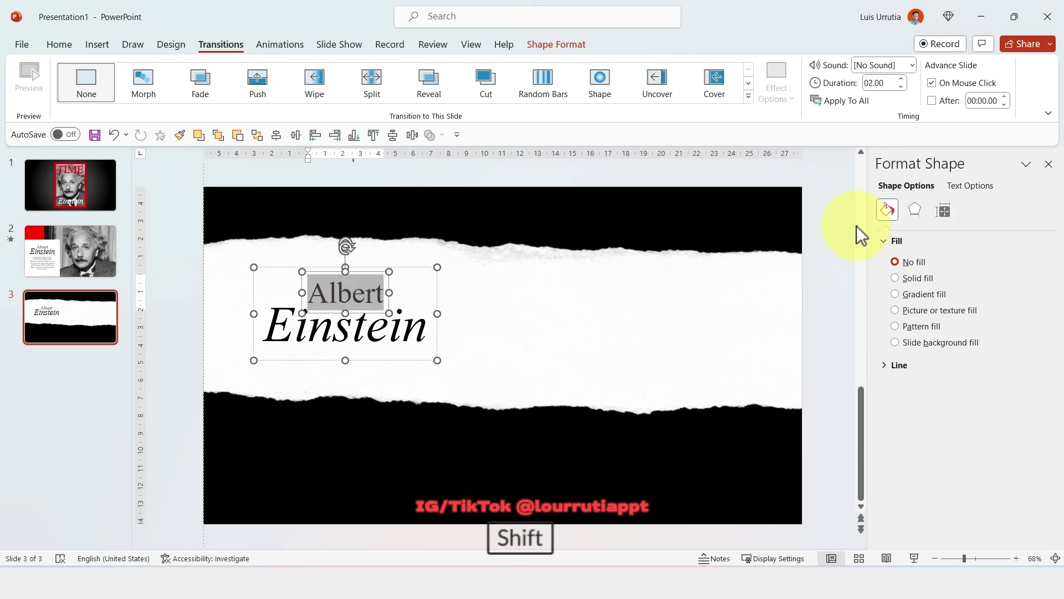
pyautogui.write('His eq')
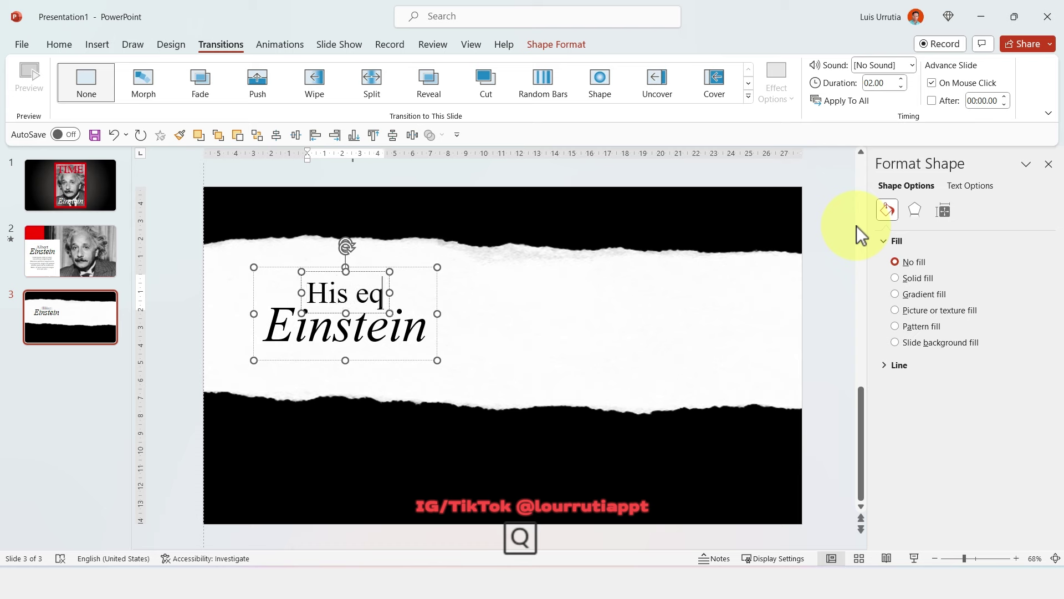
pyautogui.write('uation')
pyautogui.hotkey('ctrl', 'a')
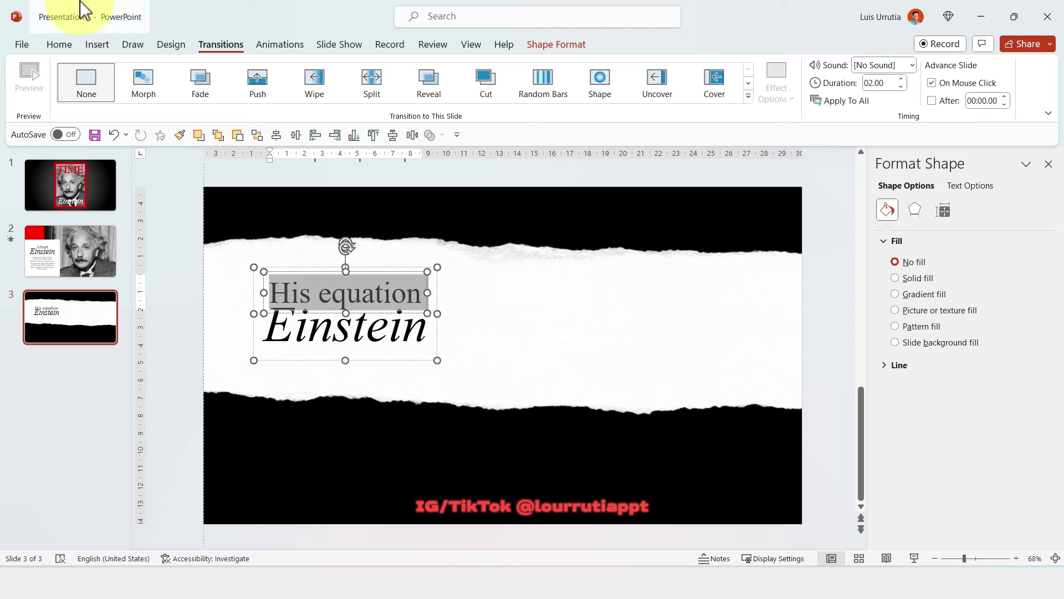
pyautogui.click(59, 45)
pyautogui.click(207, 93)
pyautogui.click(422, 319)
pyautogui.doubleClick(421, 320)
pyautogui.hotkey('ctrl', 'i')
pyautogui.write('E')
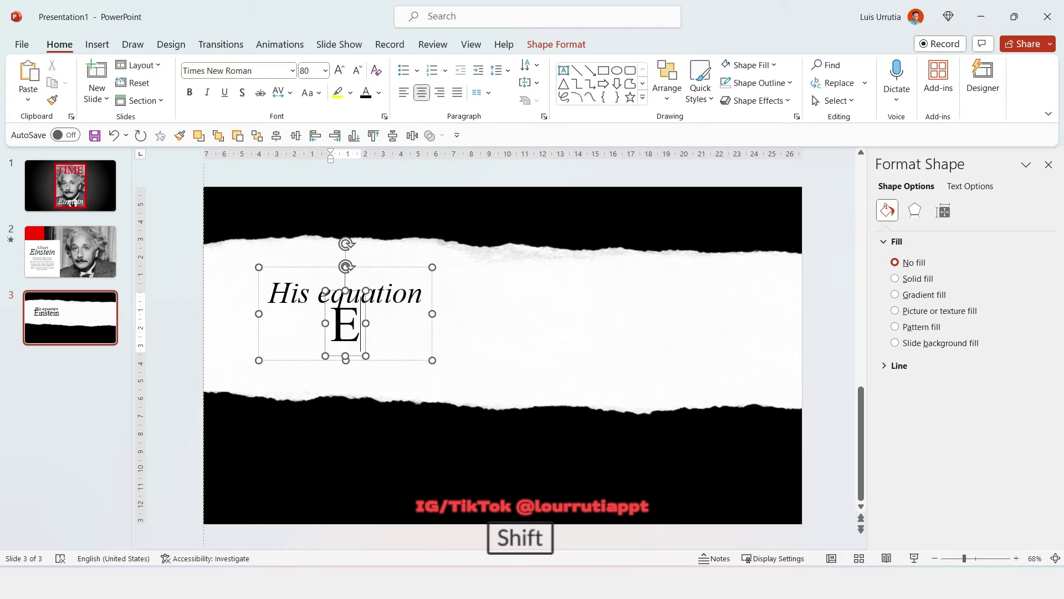
pyautogui.write('=mc2')
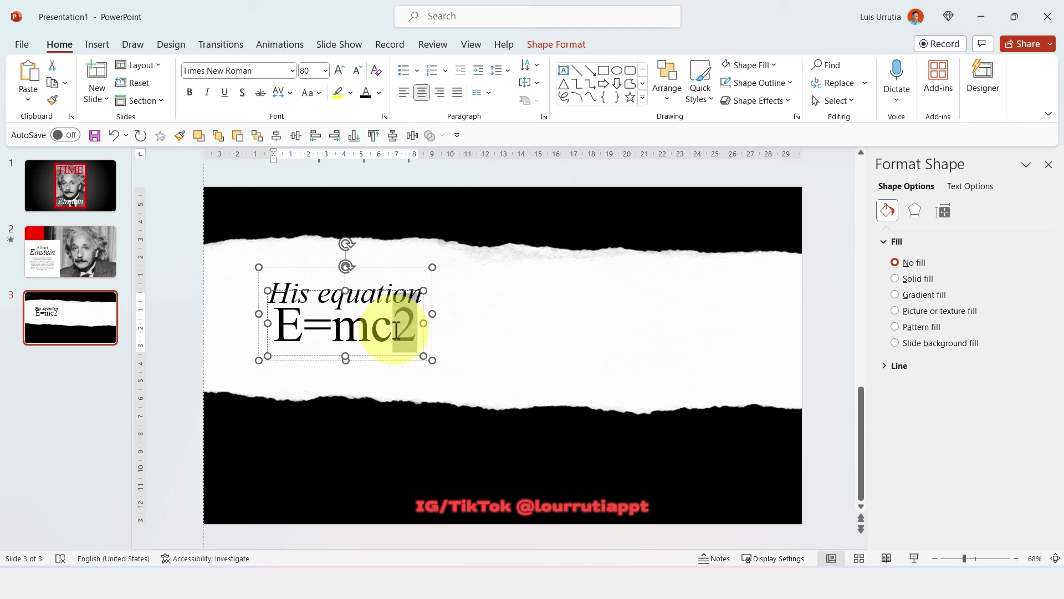
# - Make the 2 in E=mc2 superscript via the Font dialog
pyautogui.click(387, 116)
pyautogui.click(404, 329)
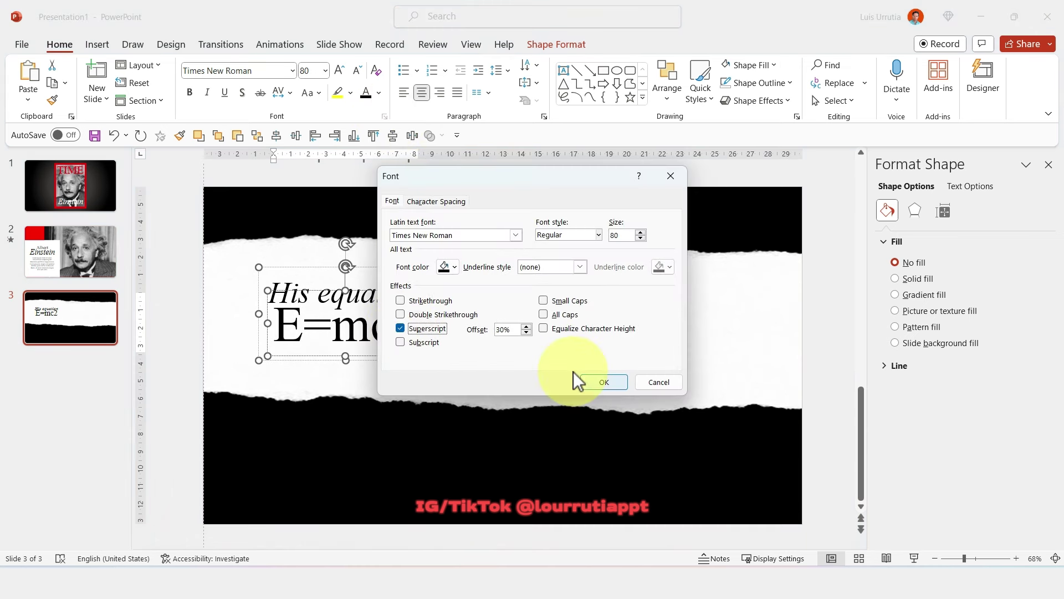
pyautogui.click(604, 382)
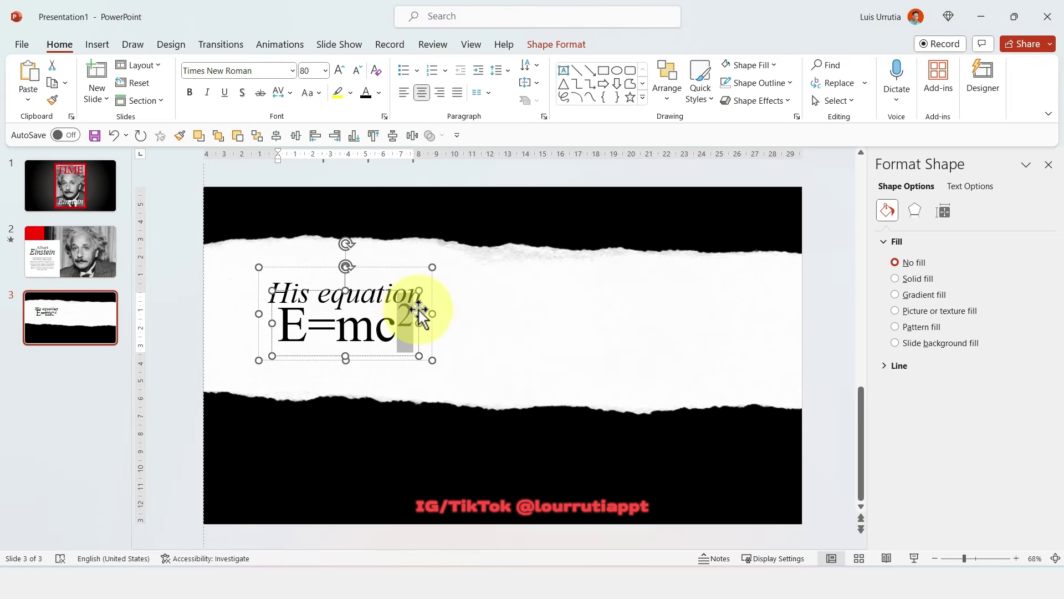
# - Enlarge E=mc² to 138 pt italic and sit it just below 'His equation'
pyautogui.moveTo(417, 311)
pyautogui.mouseDown()
pyautogui.moveTo(417, 321)
pyautogui.moveTo(417, 303)
pyautogui.moveTo(423, 322)
pyautogui.mouseUp()
pyautogui.keyDown('shift'); pyautogui.click(414, 336); pyautogui.keyUp('shift')
pyautogui.click(339, 71)
pyautogui.click(340, 71)
pyautogui.click(339, 71)
pyautogui.click(339, 70)
pyautogui.click(339, 70)
pyautogui.moveTo(457, 300); pyautogui.dragTo(458, 277)
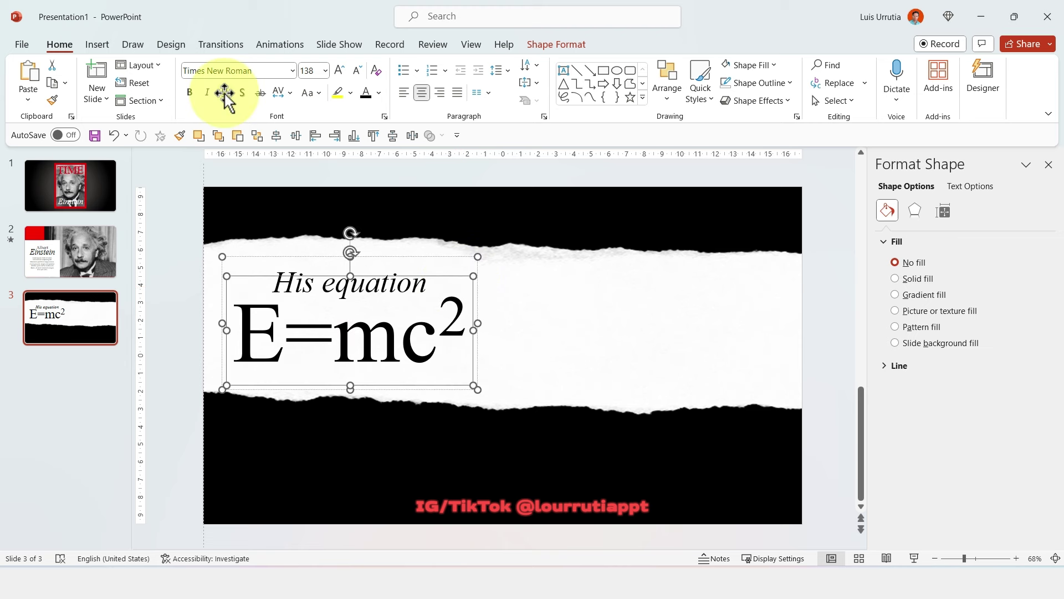
pyautogui.click(207, 93)
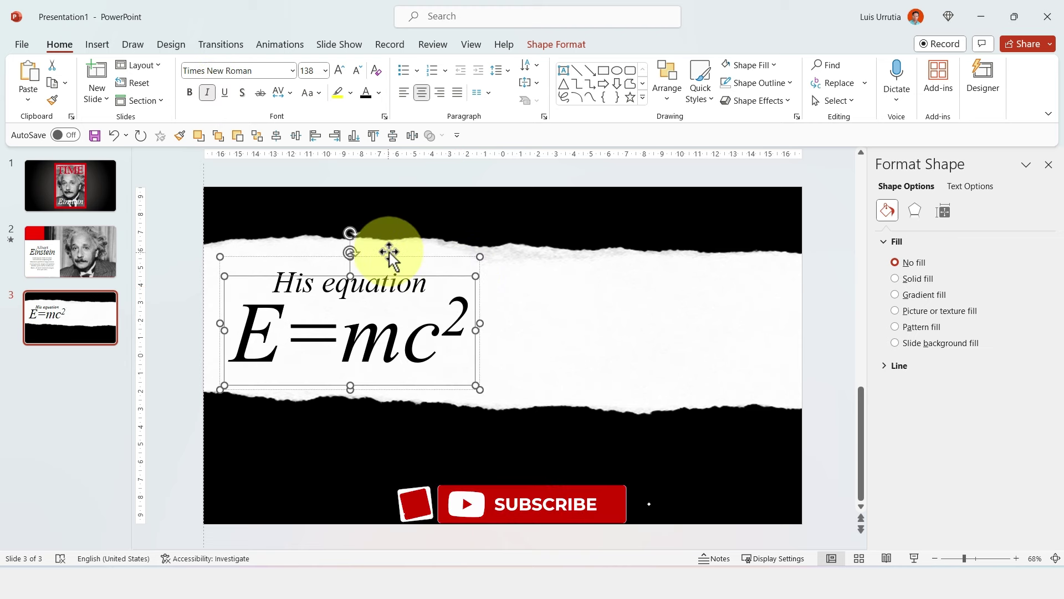
pyautogui.click(399, 206)
pyautogui.click(436, 274)
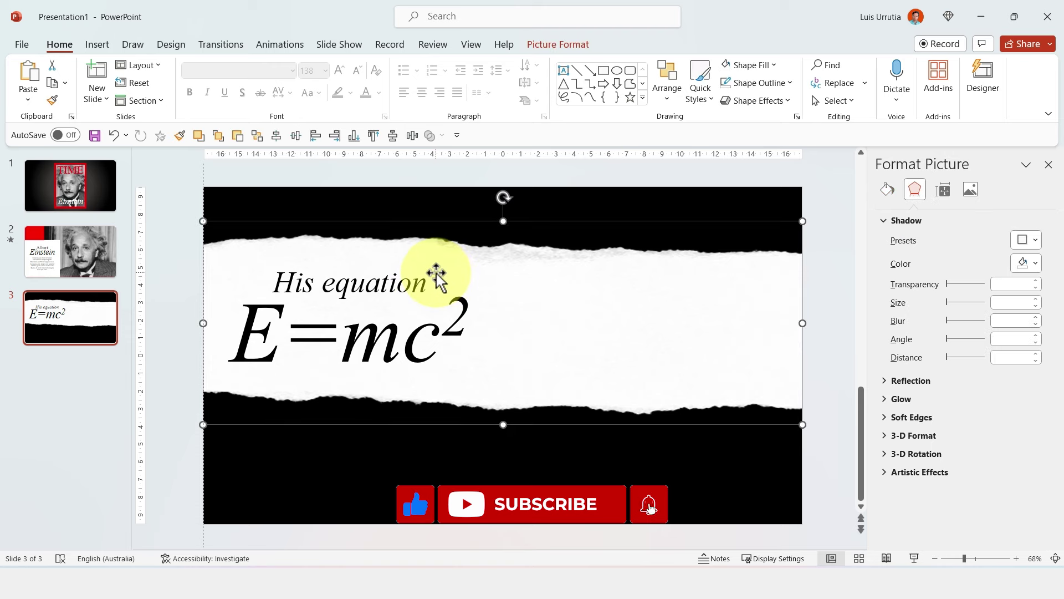
pyautogui.click(475, 324)
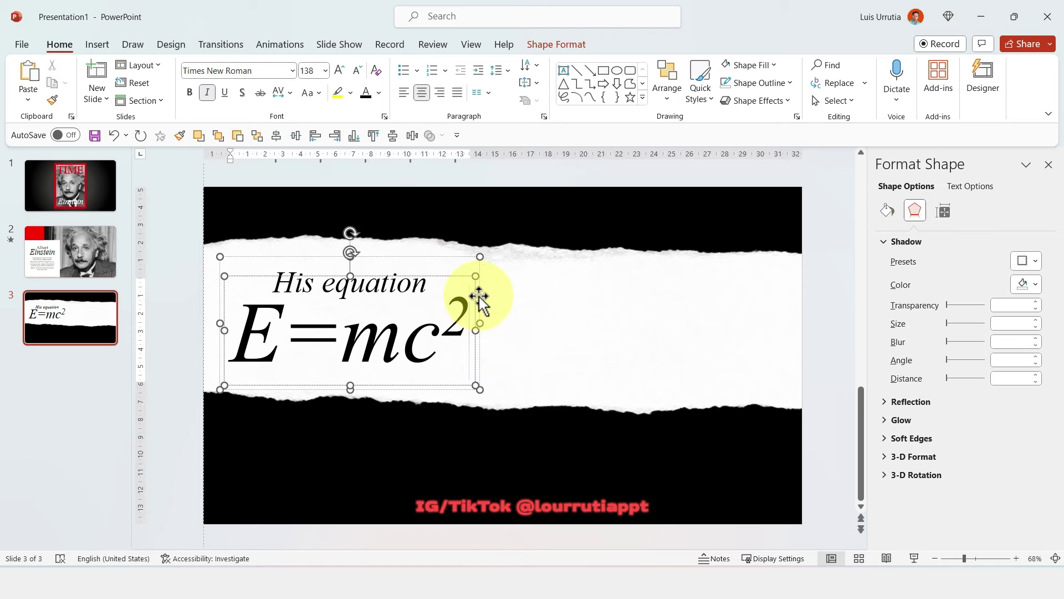
pyautogui.write('nobel [')
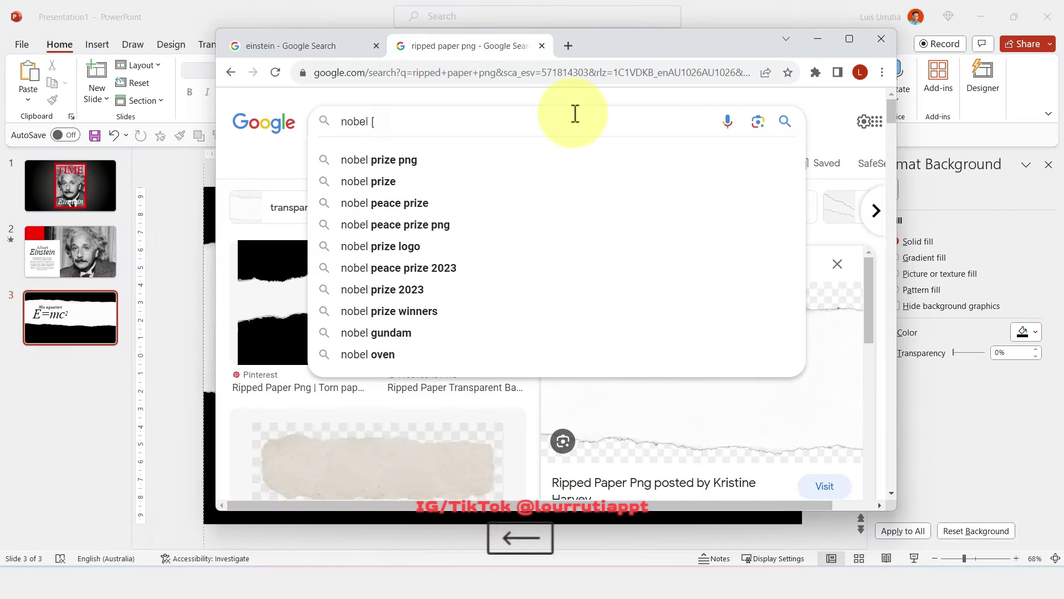
pyautogui.press('BackSpace')
pyautogui.write('prize png')
# - Copy the first gold medal from the 'nobel prize png' image results and paste it onto slide 3
pyautogui.press('Return')
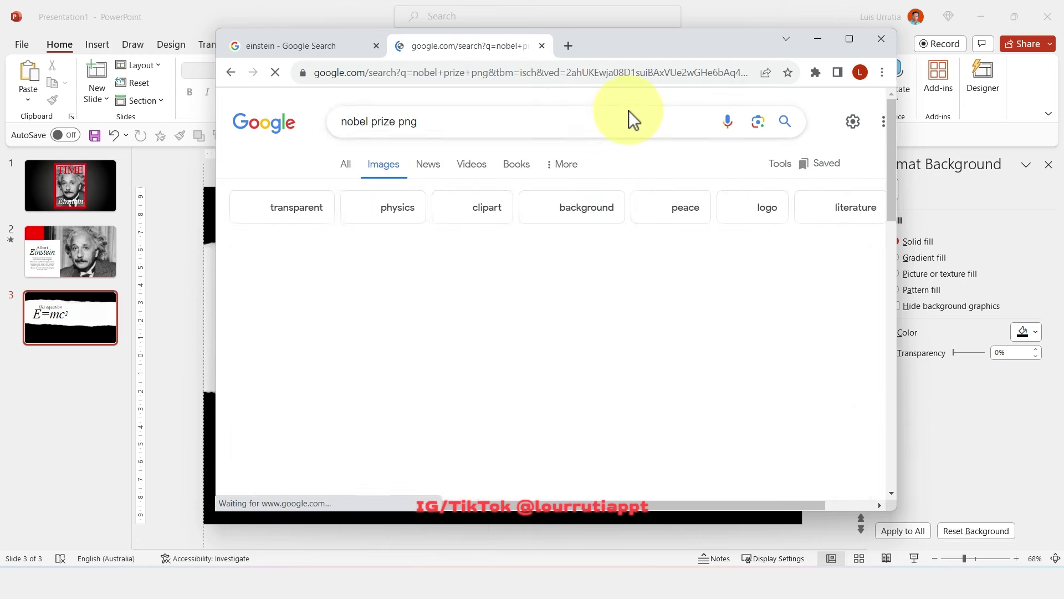
pyautogui.click(257, 310)
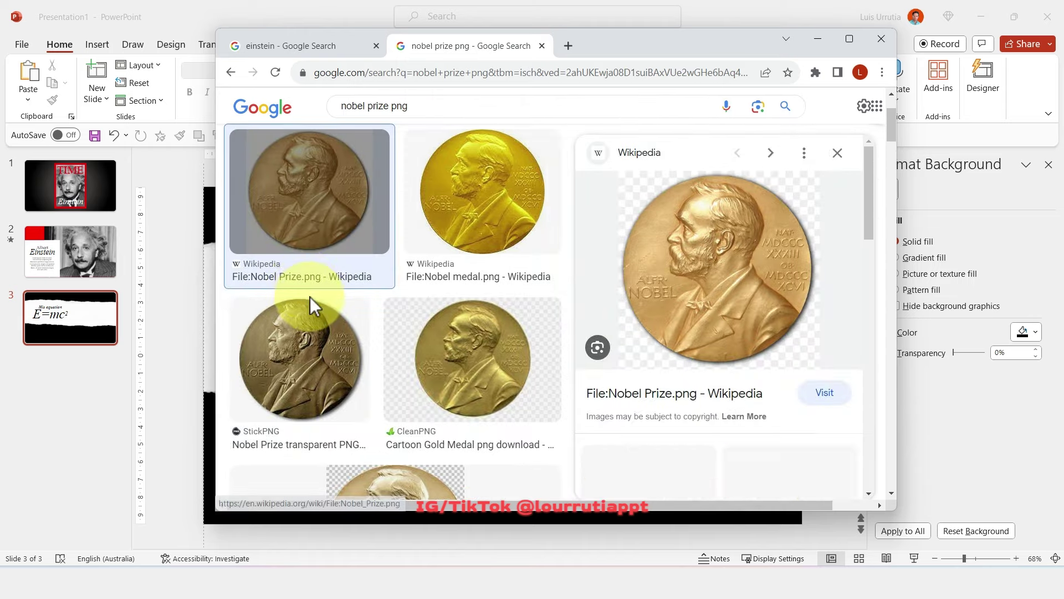
pyautogui.rightClick(755, 243)
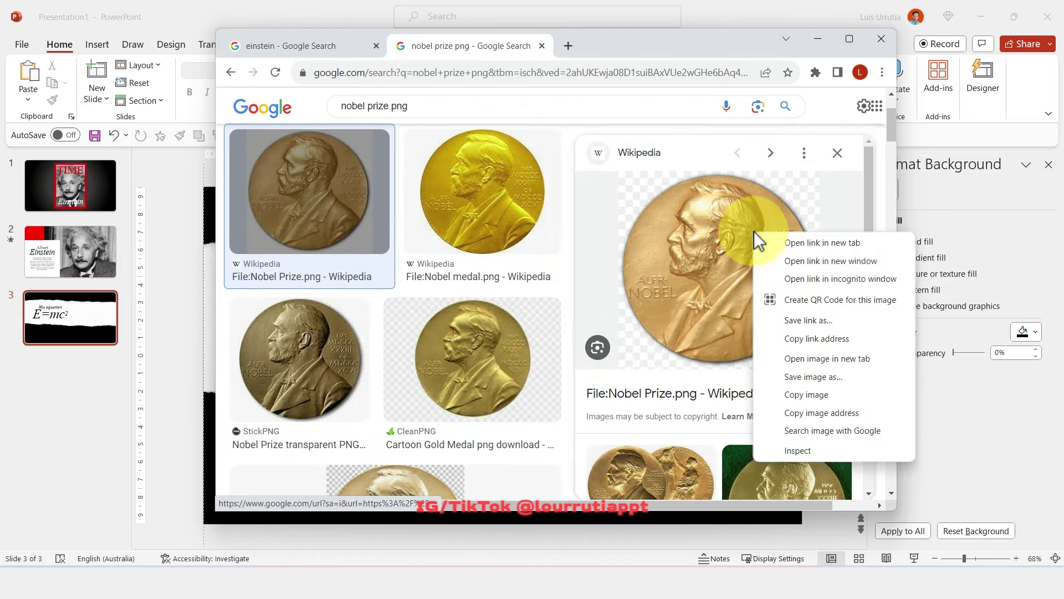
pyautogui.click(793, 394)
pyautogui.click(179, 286)
pyautogui.hotkey('ctrl', 'v')
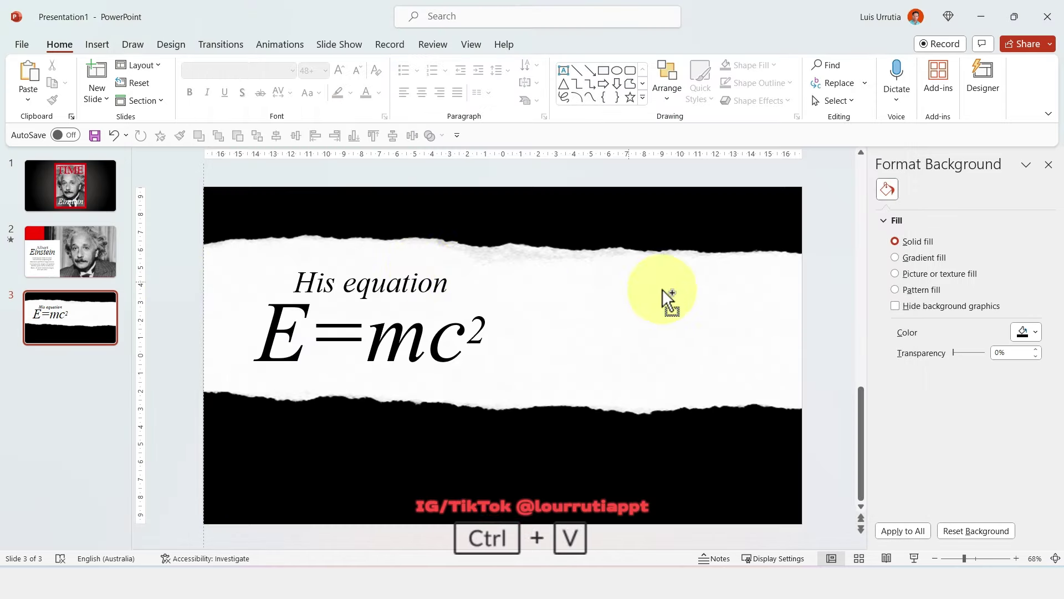
# - Shrink the Nobel medal proportionally and place it on the white band right of E=mc²
pyautogui.moveTo(622, 240); pyautogui.dragTo(558, 301)
pyautogui.moveTo(460, 339); pyautogui.dragTo(652, 319)
pyautogui.click(884, 190)
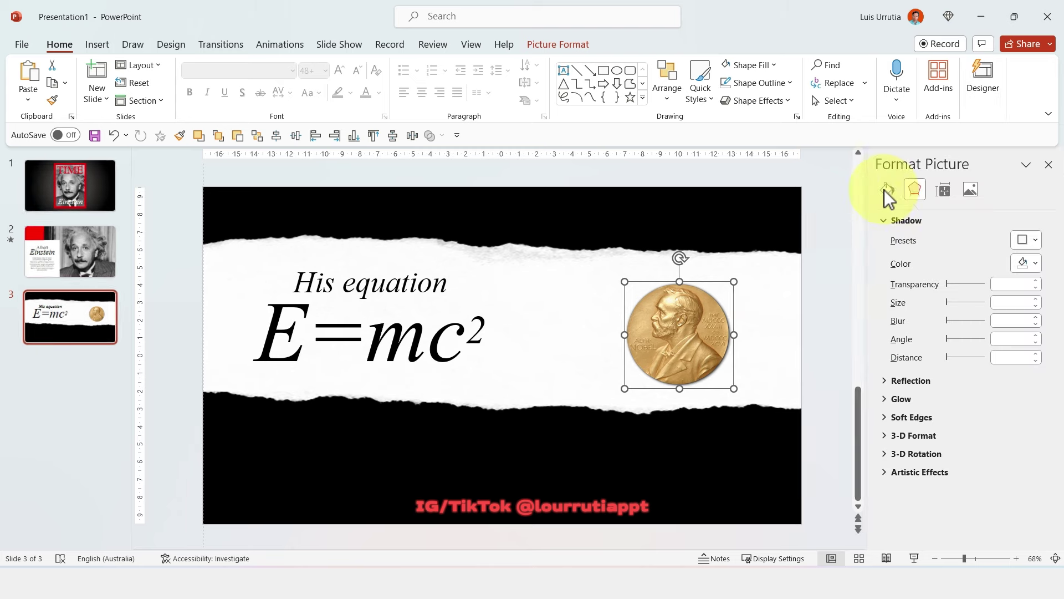
pyautogui.moveTo(734, 282); pyautogui.dragTo(687, 312)
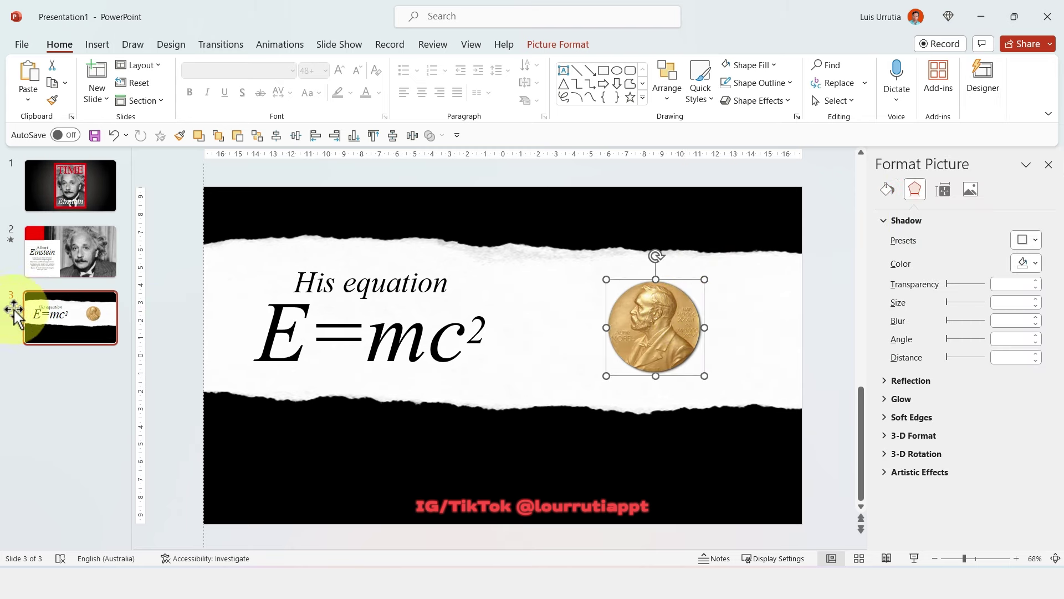
# - Copy slide 2's lorem ipsum paragraph onto slide 3, widen it and move it lower right
pyautogui.click(48, 257)
pyautogui.click(342, 393)
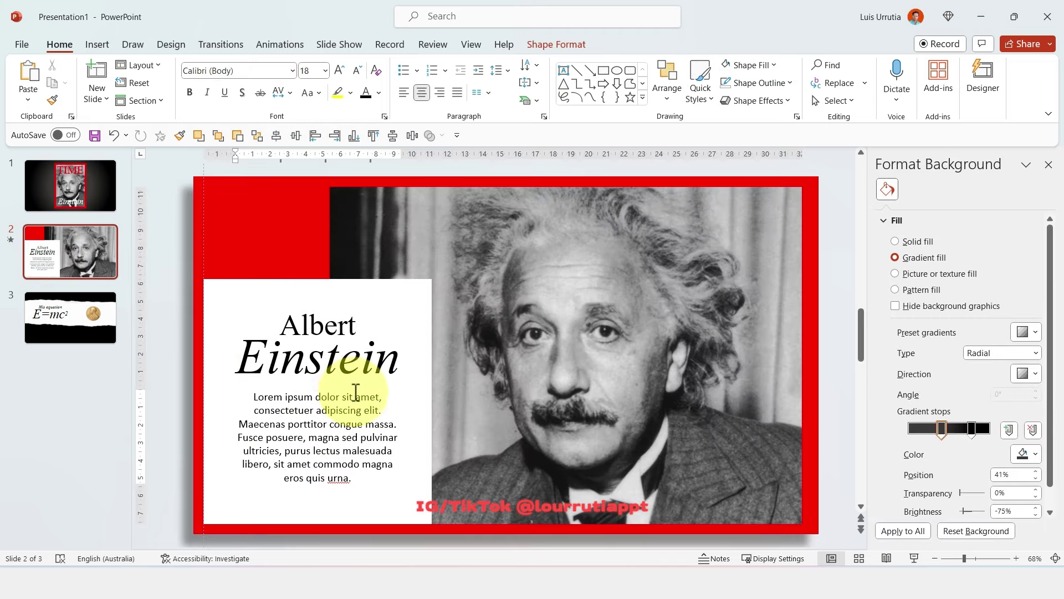
pyautogui.hotkey('ctrl', 'c')
pyautogui.click(77, 325)
pyautogui.hotkey('ctrl', 'v')
pyautogui.moveTo(406, 433); pyautogui.dragTo(451, 427)
pyautogui.moveTo(281, 392); pyautogui.dragTo(589, 435)
# - Make the paragraph text white and nudge all slide objects into final position
pyautogui.click(378, 92)
pyautogui.click(364, 128)
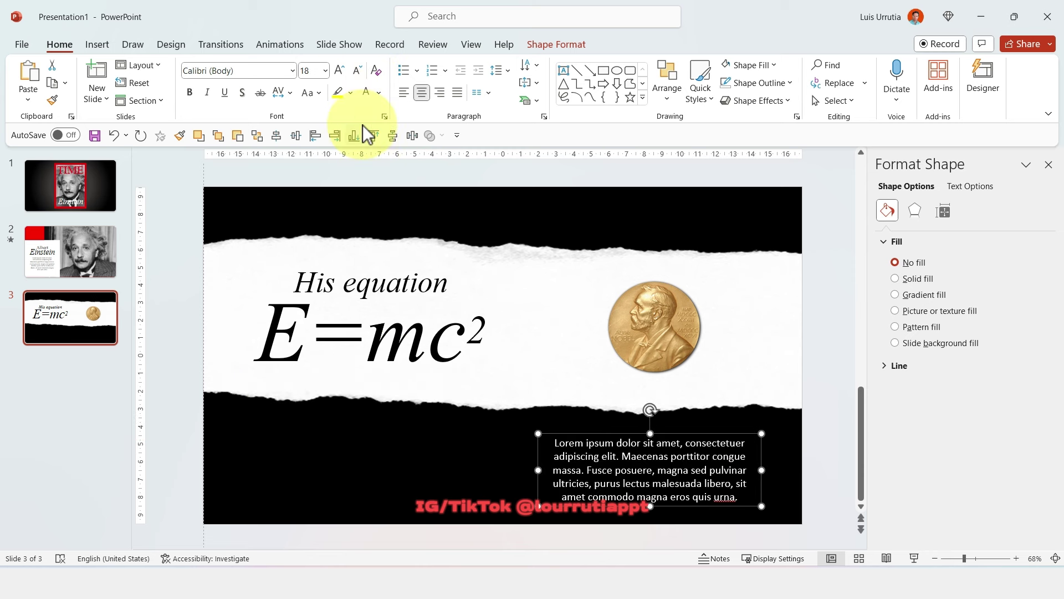
pyautogui.moveTo(718, 432); pyautogui.dragTo(710, 423)
pyautogui.moveTo(813, 220); pyautogui.dragTo(110, 529)
pyautogui.press('Up')
pyautogui.press('Up')
pyautogui.press('Up')
pyautogui.press('Up')
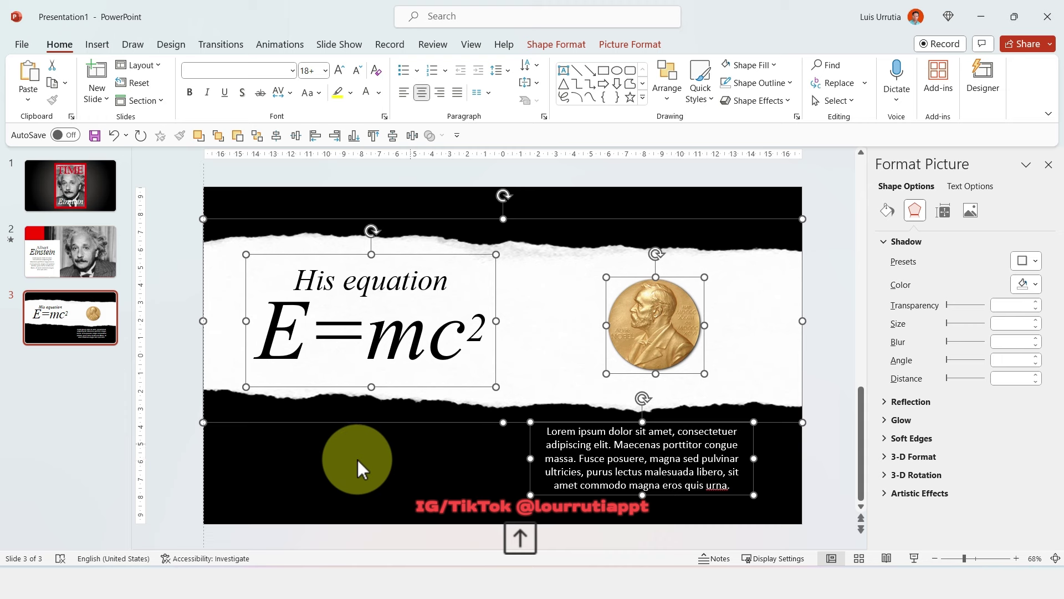
pyautogui.press('Down')
pyautogui.press('Down')
pyautogui.press('Down')
pyautogui.click(828, 260)
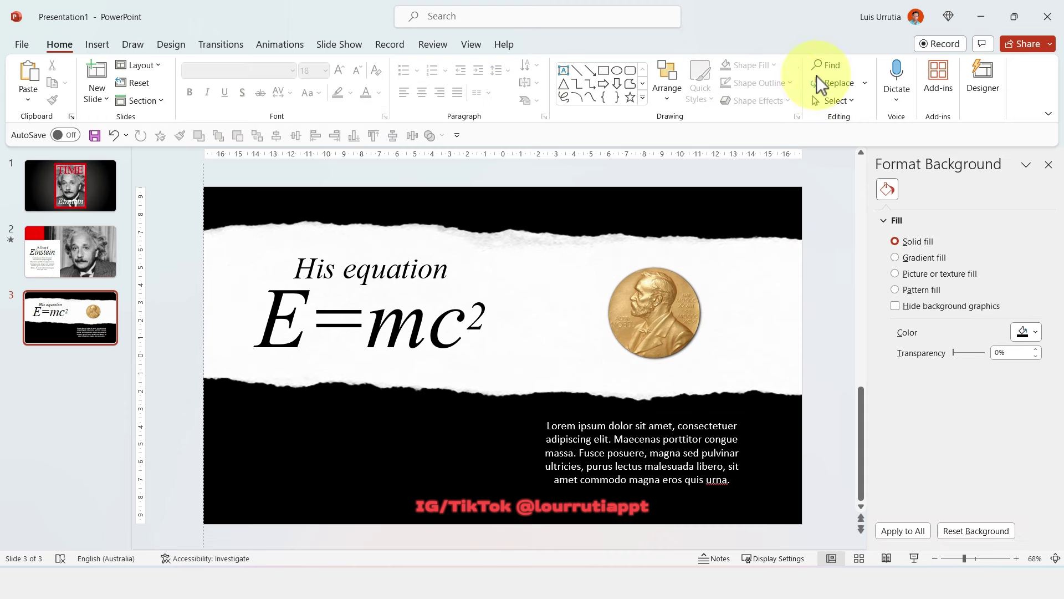
# - Draw a thin red rectangle with no outline at the bottom left of slide 3
pyautogui.moveTo(278, 453); pyautogui.dragTo(491, 524)
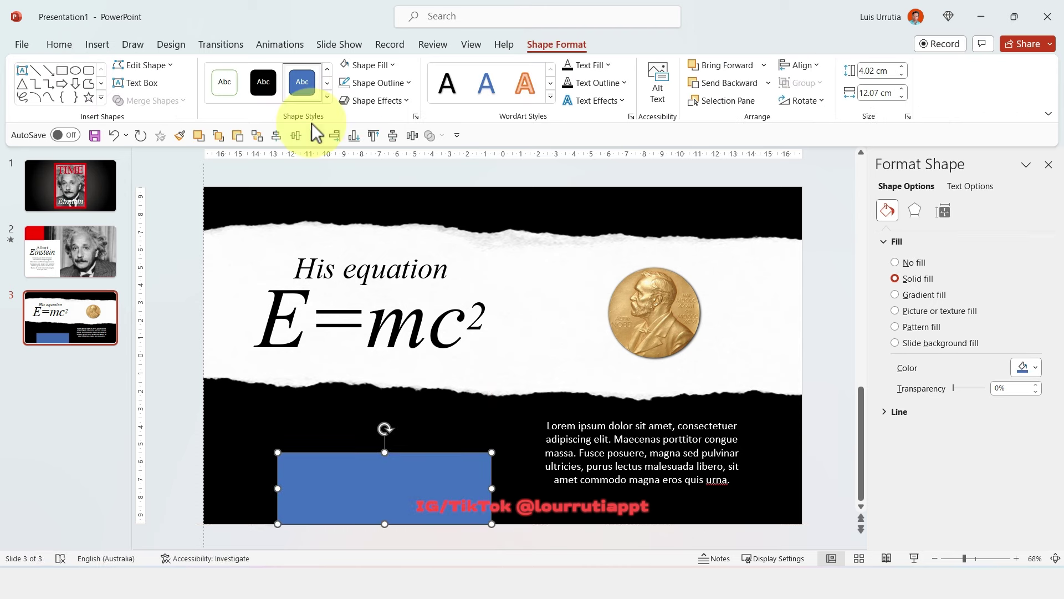
pyautogui.click(400, 88)
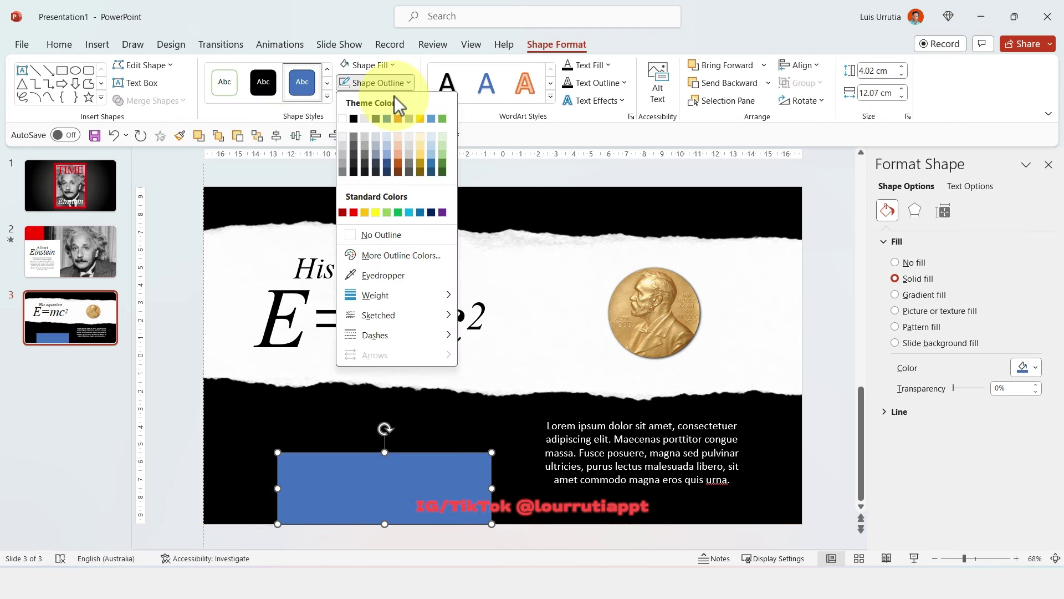
pyautogui.click(370, 238)
pyautogui.click(393, 66)
pyautogui.click(353, 184)
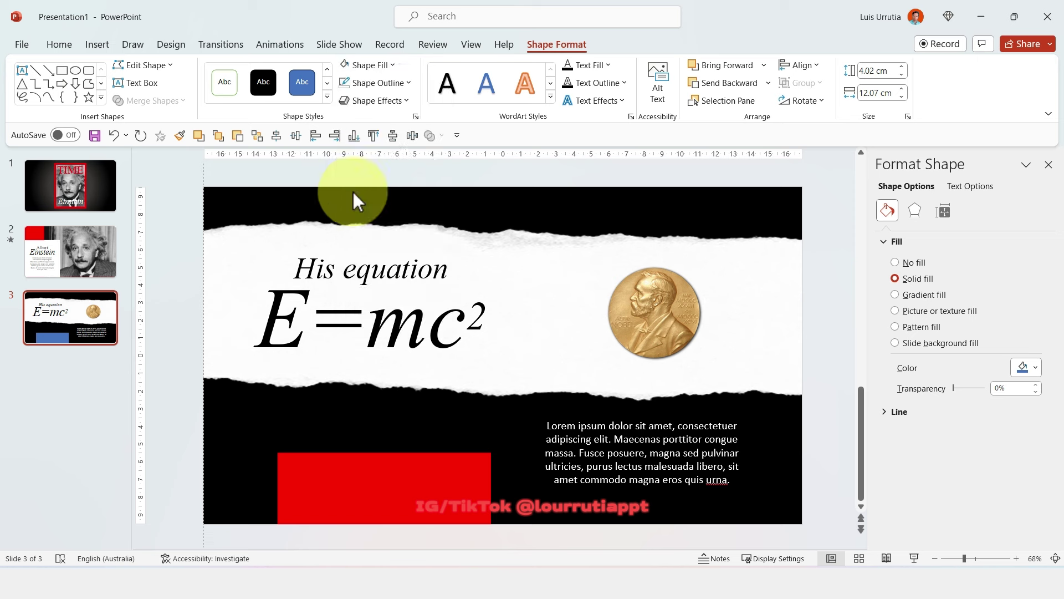
pyautogui.moveTo(388, 450); pyautogui.dragTo(395, 506)
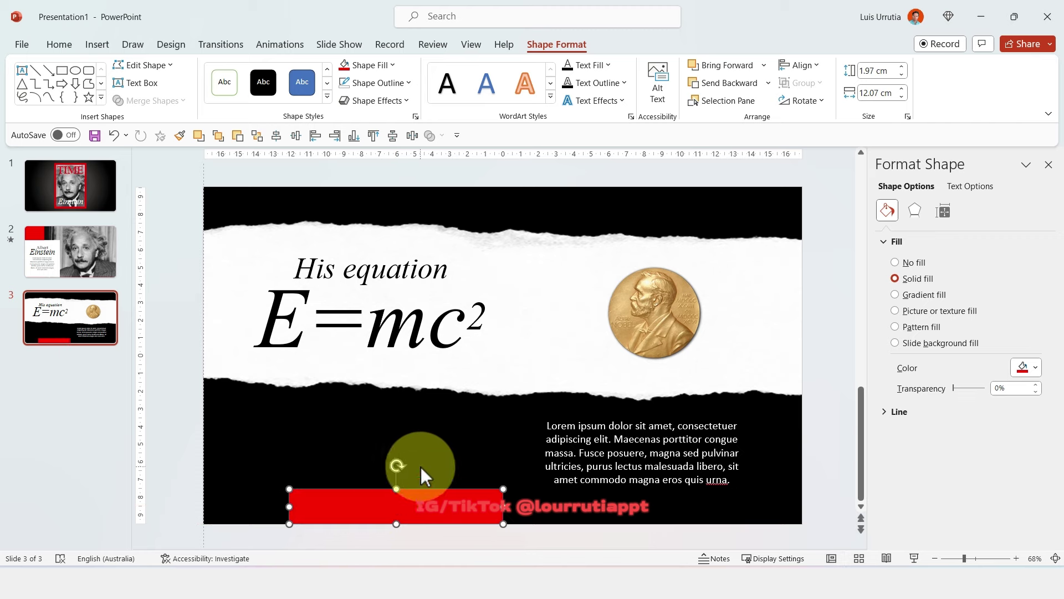
# - Copy the Einstein blackboard image from the browser and return to PowerPoint
pyautogui.hotkey('alt', 'Tab')
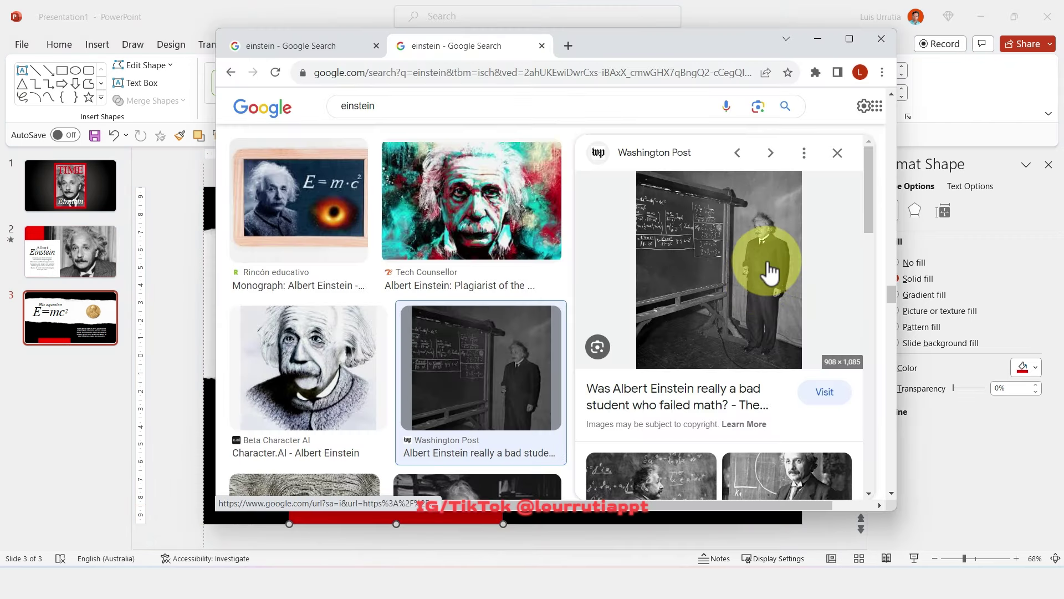
pyautogui.rightClick(770, 271)
pyautogui.click(838, 423)
pyautogui.click(957, 464)
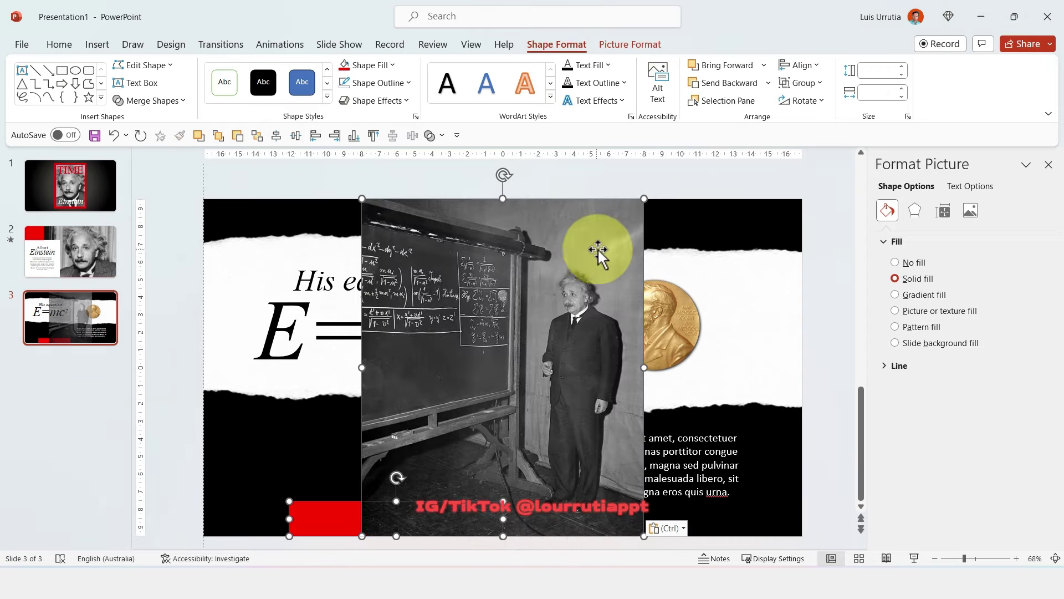
# - Shrink the Einstein photo about its centre and move it toward the upper right
pyautogui.moveTo(641, 198); pyautogui.dragTo(571, 273)
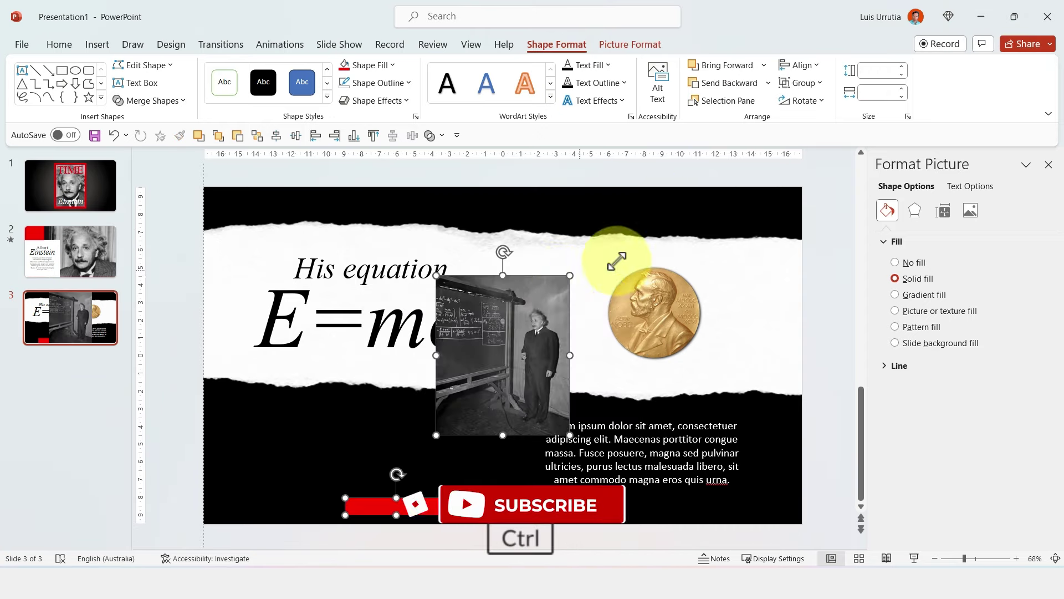
pyautogui.hotkey('ctrl', 'z')
pyautogui.moveTo(643, 199); pyautogui.dragTo(577, 266)
pyautogui.moveTo(525, 331); pyautogui.dragTo(627, 253)
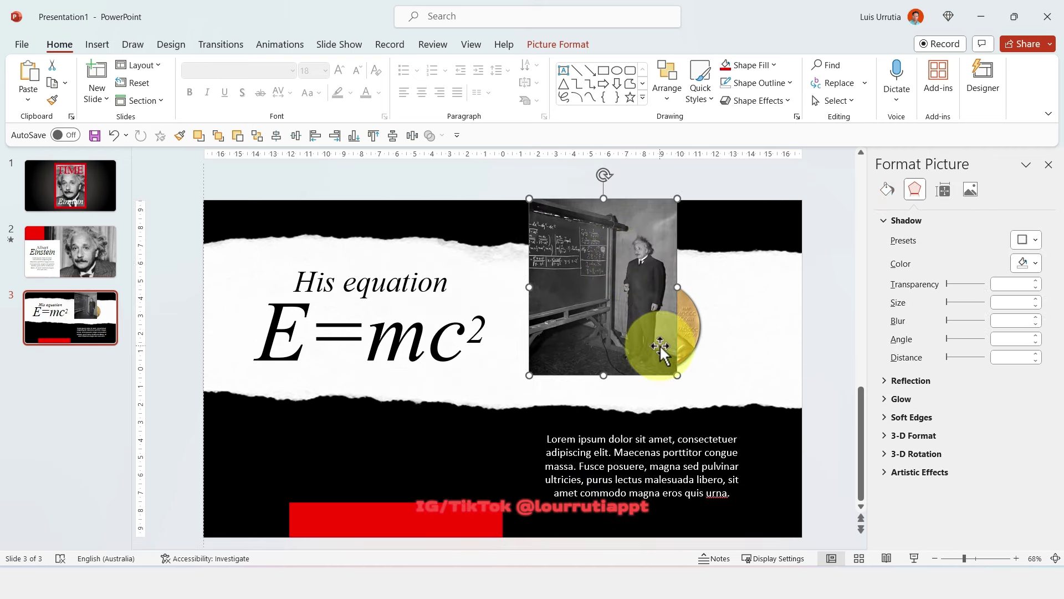
# - Slide the gold medal beside the photo and bring it to the front
pyautogui.moveTo(689, 332); pyautogui.dragTo(754, 326)
pyautogui.rightClick(754, 322)
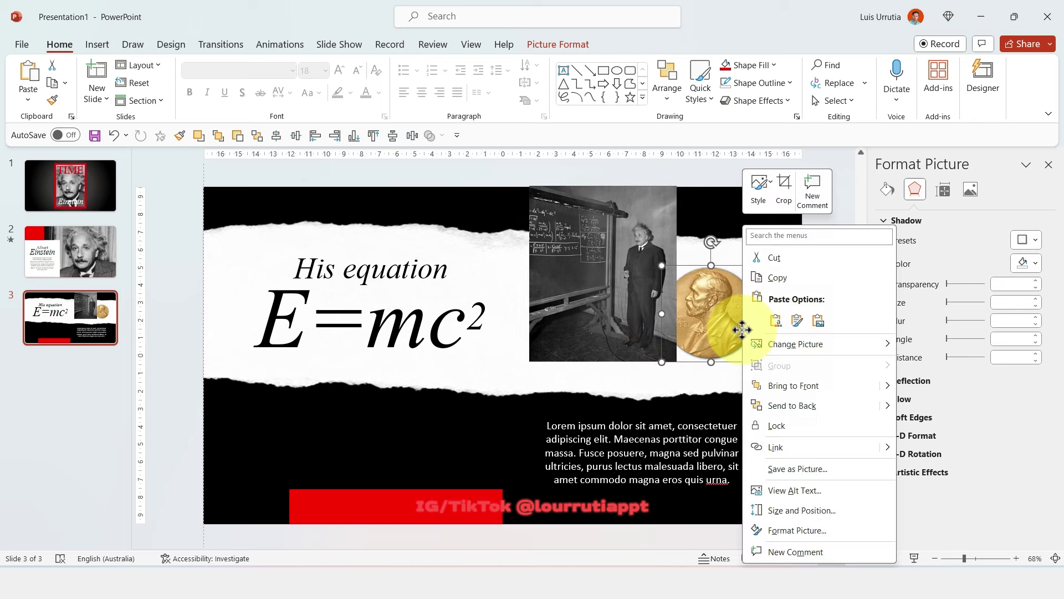
pyautogui.click(803, 380)
# - Crop the Einstein photo, extending its bottom edge and repositioning the image in the frame
pyautogui.click(611, 335)
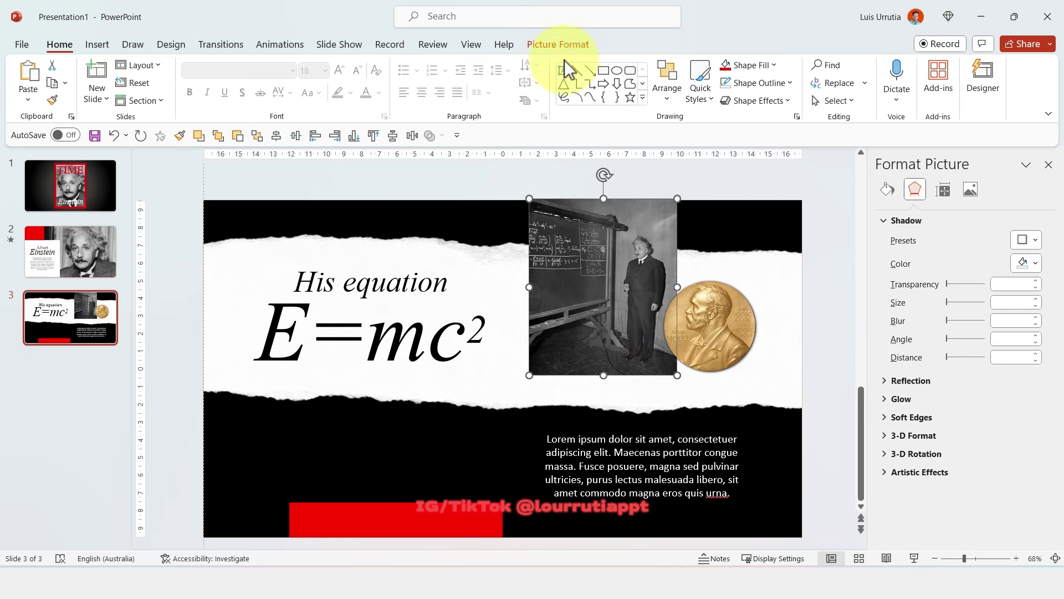
pyautogui.click(558, 46)
pyautogui.click(893, 78)
pyautogui.moveTo(605, 361); pyautogui.dragTo(608, 370)
pyautogui.moveTo(681, 363); pyautogui.dragTo(628, 314)
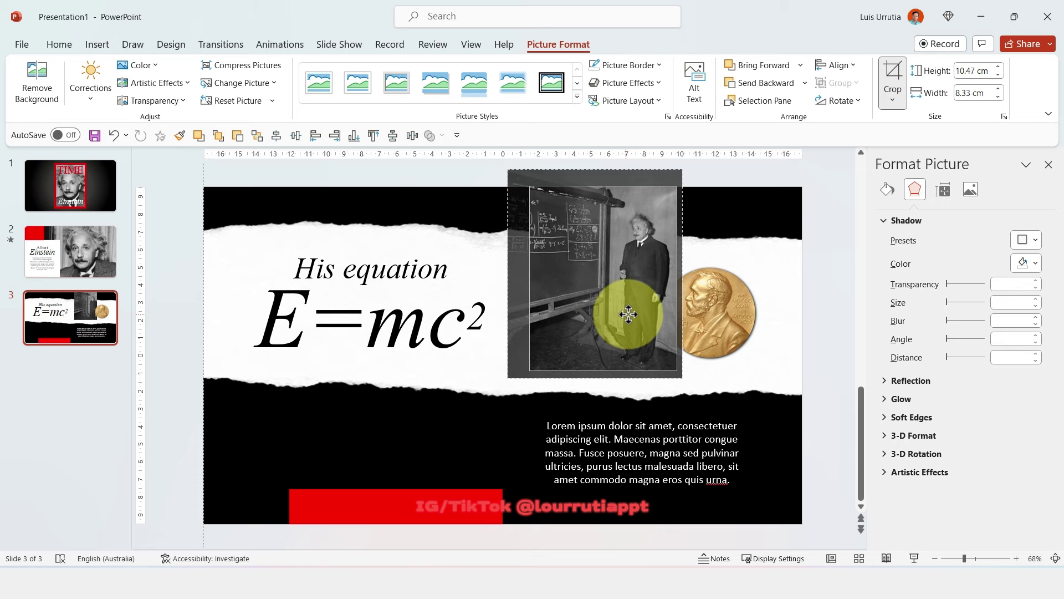
pyautogui.click(755, 167)
pyautogui.click(704, 340)
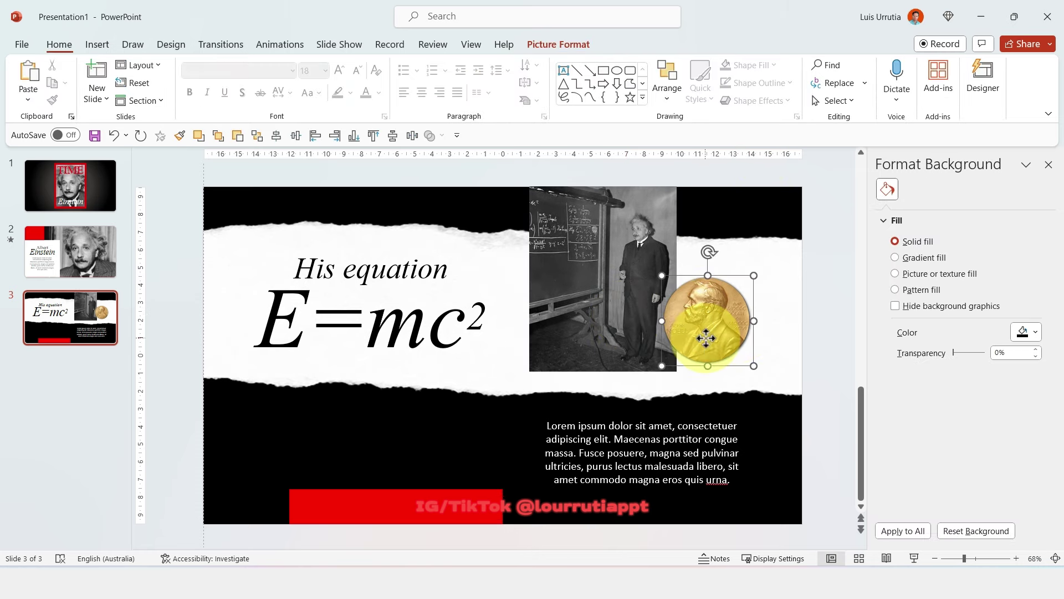
# - Apply the Spin animation to the gold medal, starting With Previous, with the Animation Pane shown
pyautogui.click(280, 44)
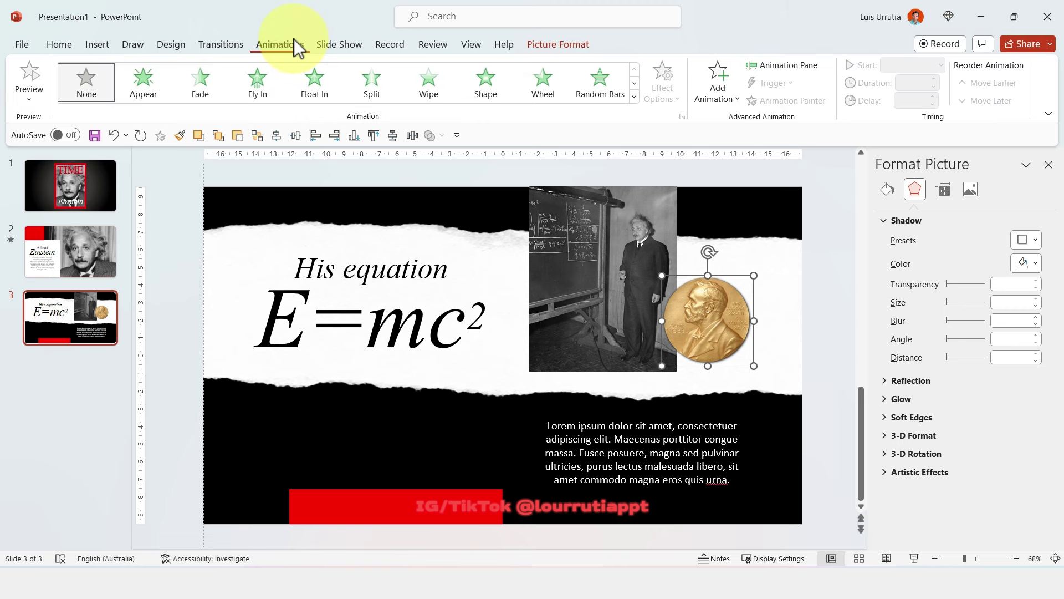
pyautogui.click(637, 95)
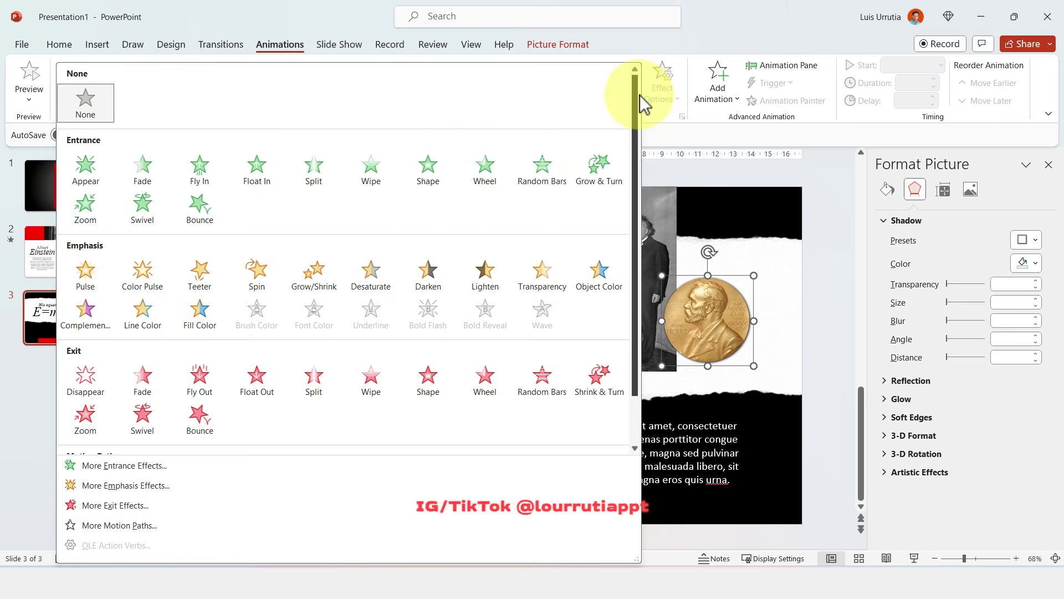
pyautogui.click(259, 271)
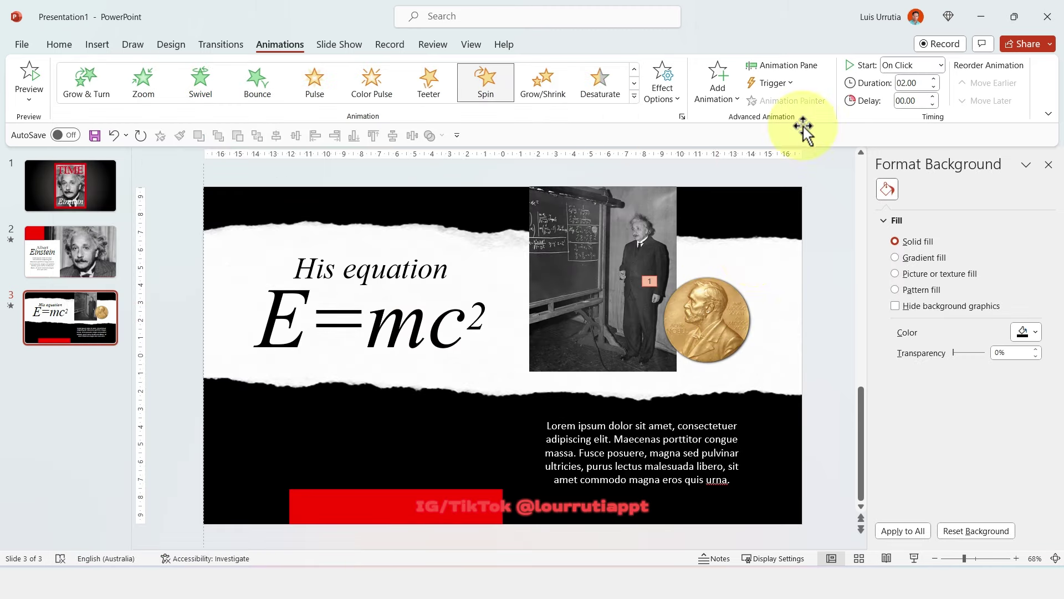
pyautogui.click(789, 65)
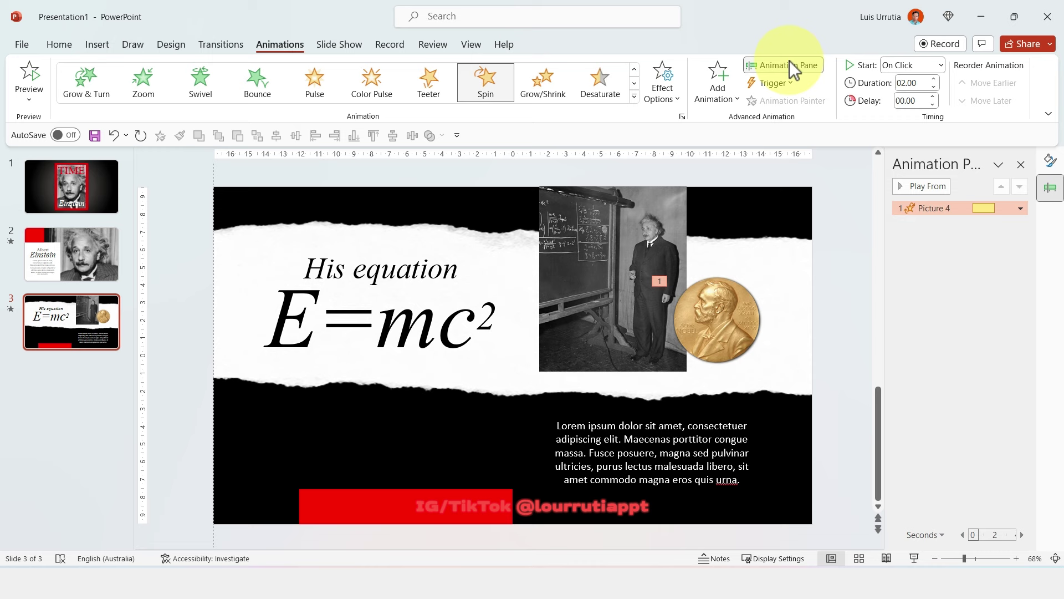
pyautogui.click(953, 240)
# - In the Spin effect options, set a custom 15° clockwise amount and a 2-second smooth end
pyautogui.rightClick(941, 209)
pyautogui.click(949, 270)
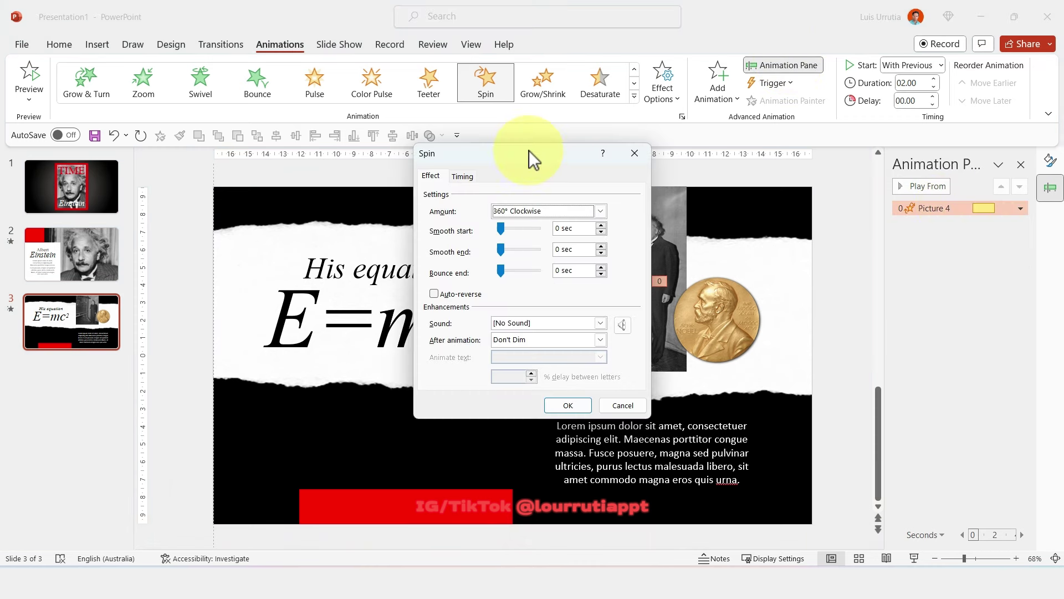
pyautogui.moveTo(529, 152); pyautogui.dragTo(381, 211)
pyautogui.click(407, 266)
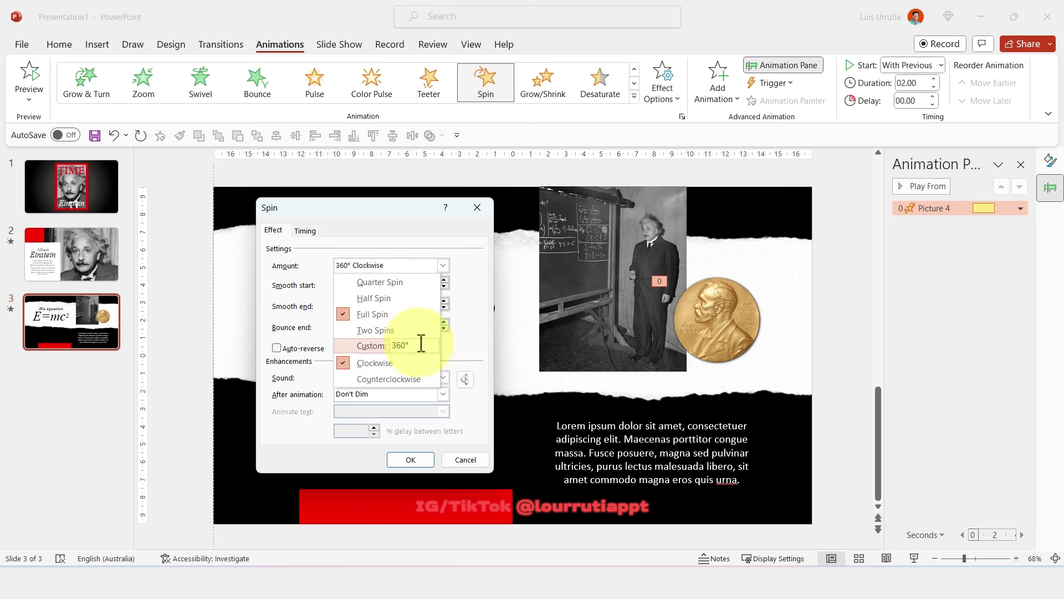
pyautogui.click(353, 281)
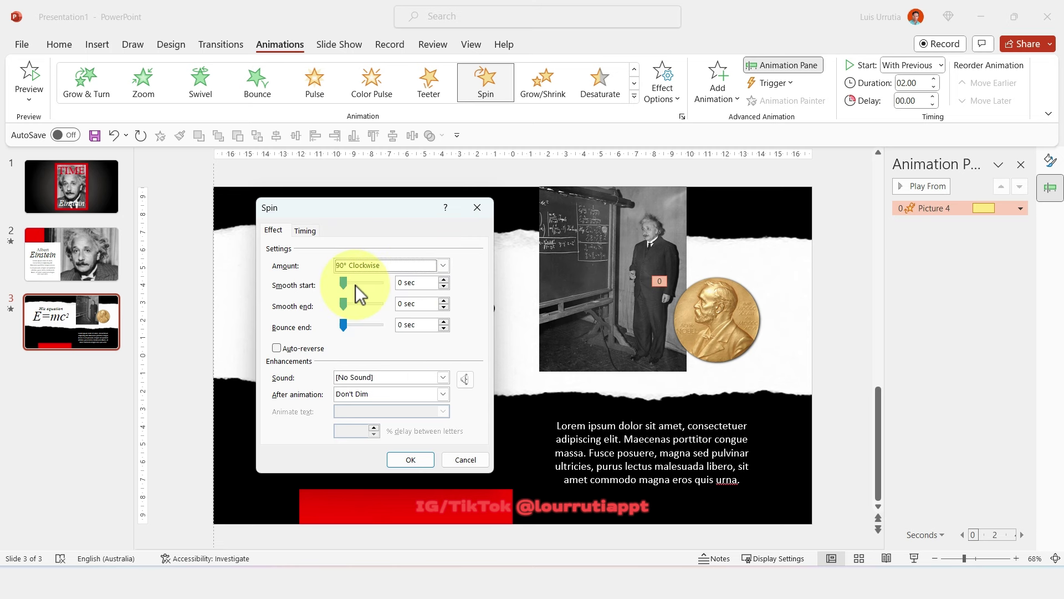
pyautogui.click(382, 264)
pyautogui.click(396, 267)
pyautogui.click(438, 266)
pyautogui.click(434, 341)
pyautogui.write('15')
pyautogui.press('Return')
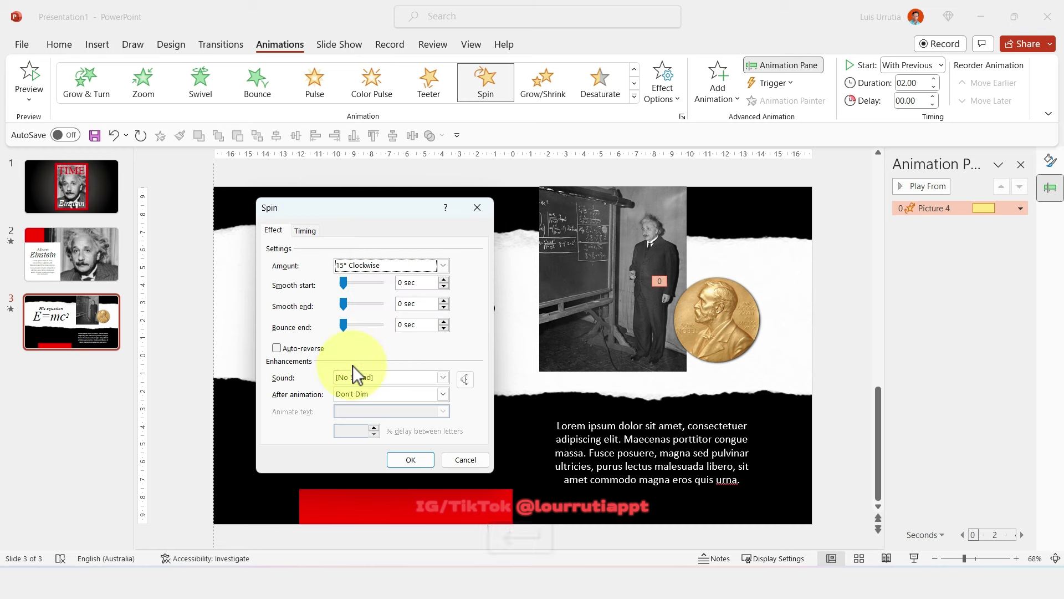
pyautogui.moveTo(344, 305); pyautogui.dragTo(447, 300)
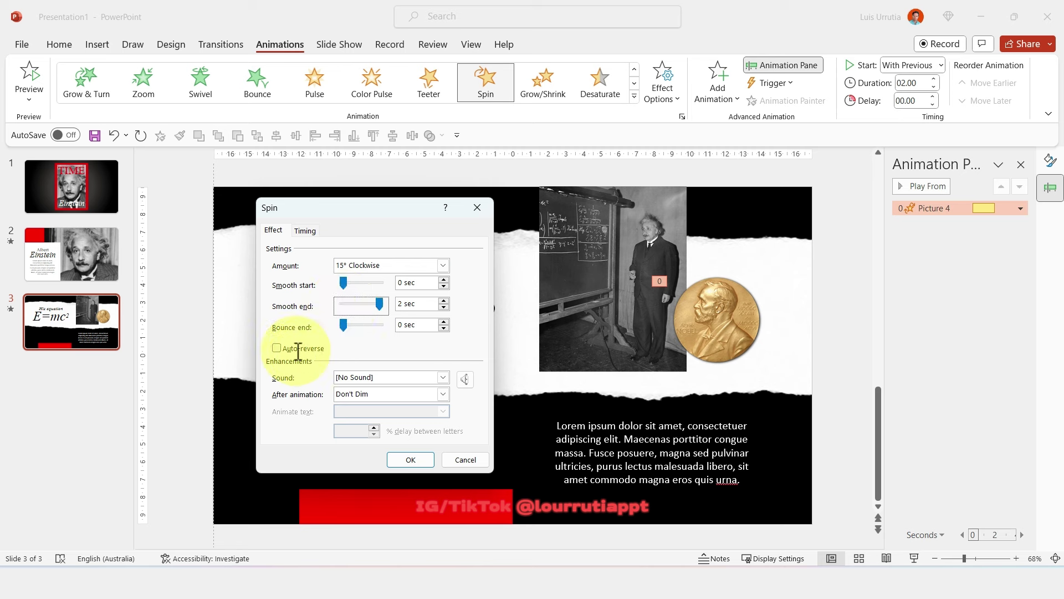
# - Set the Spin timing to repeat until end of slide with a 1-second duration
pyautogui.click(306, 229)
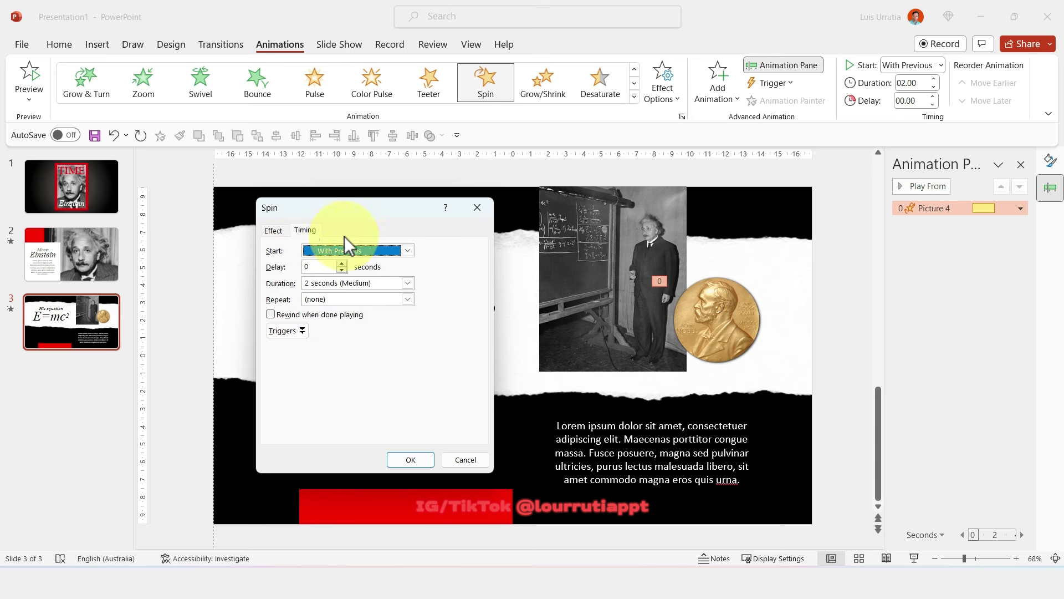
pyautogui.click(408, 299)
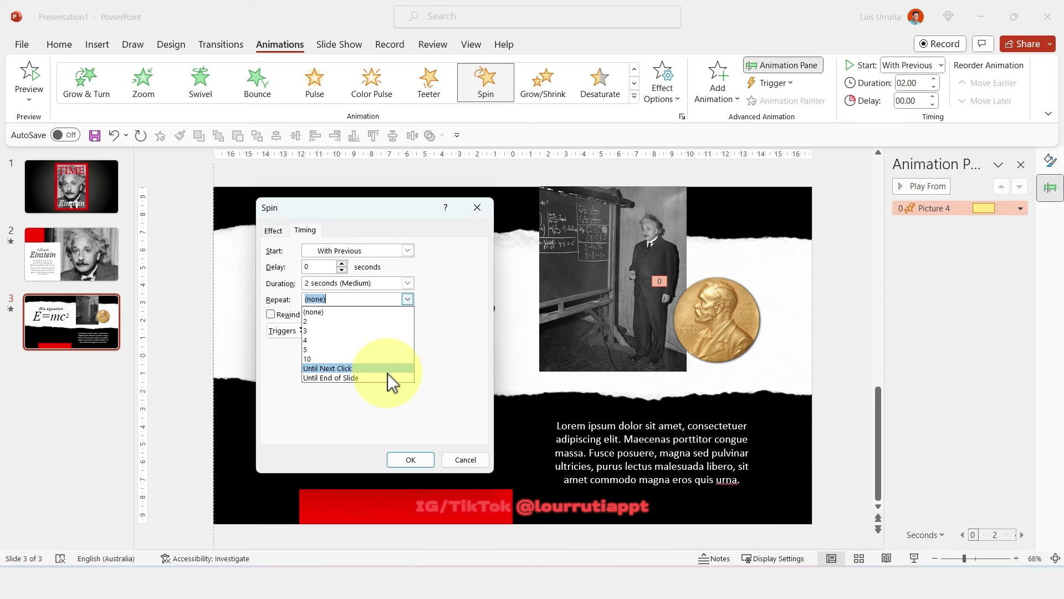
pyautogui.click(387, 377)
pyautogui.click(409, 283)
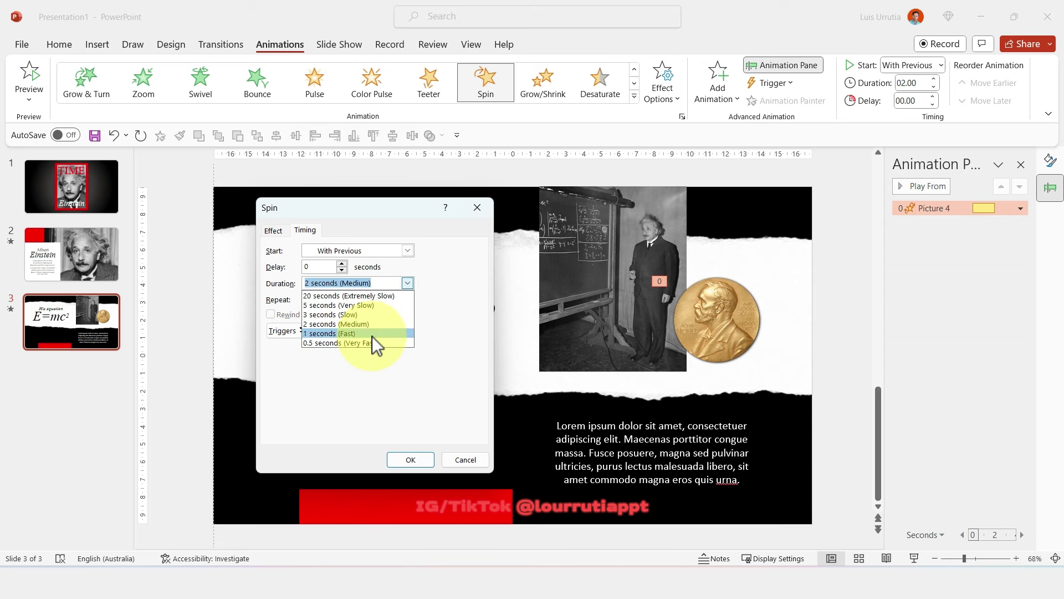
pyautogui.click(371, 334)
pyautogui.click(417, 460)
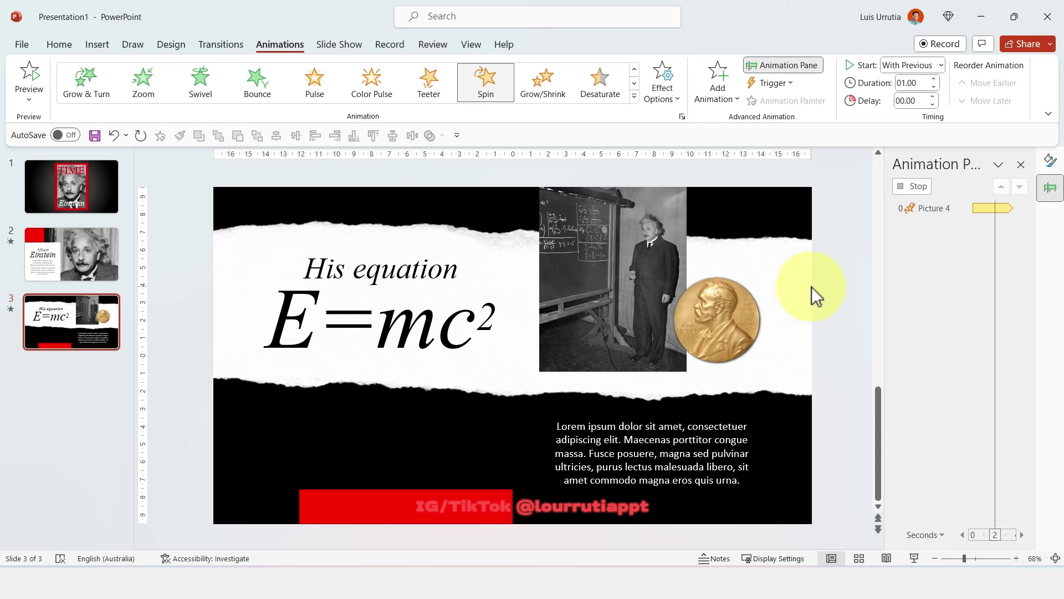
pyautogui.click(802, 301)
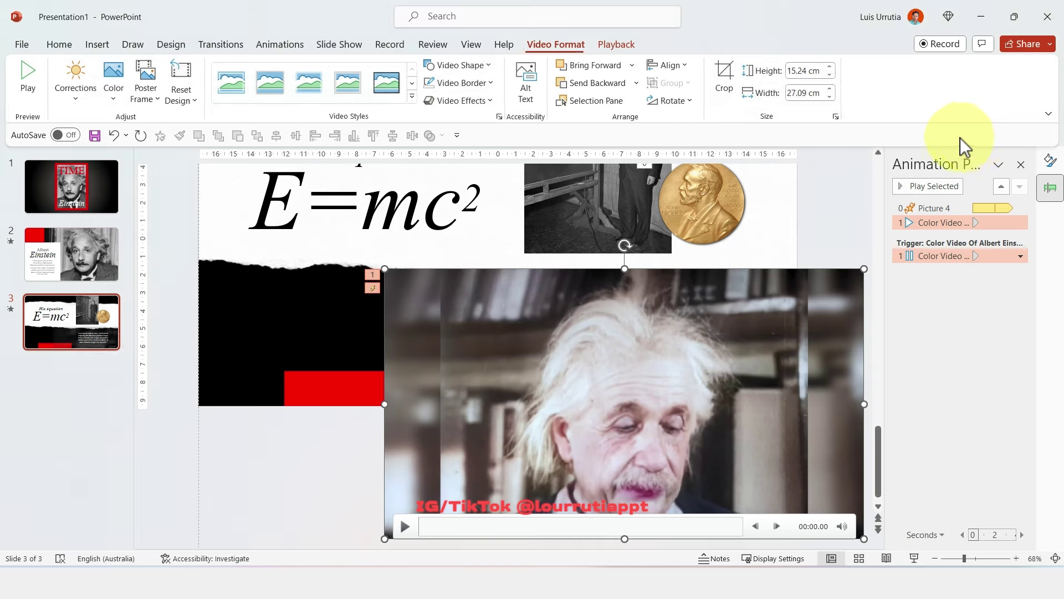
# - Move and shrink the Einstein video to the lower left and crop away its left side
pyautogui.moveTo(728, 355); pyautogui.dragTo(466, 272)
pyautogui.moveTo(675, 240); pyautogui.dragTo(434, 390)
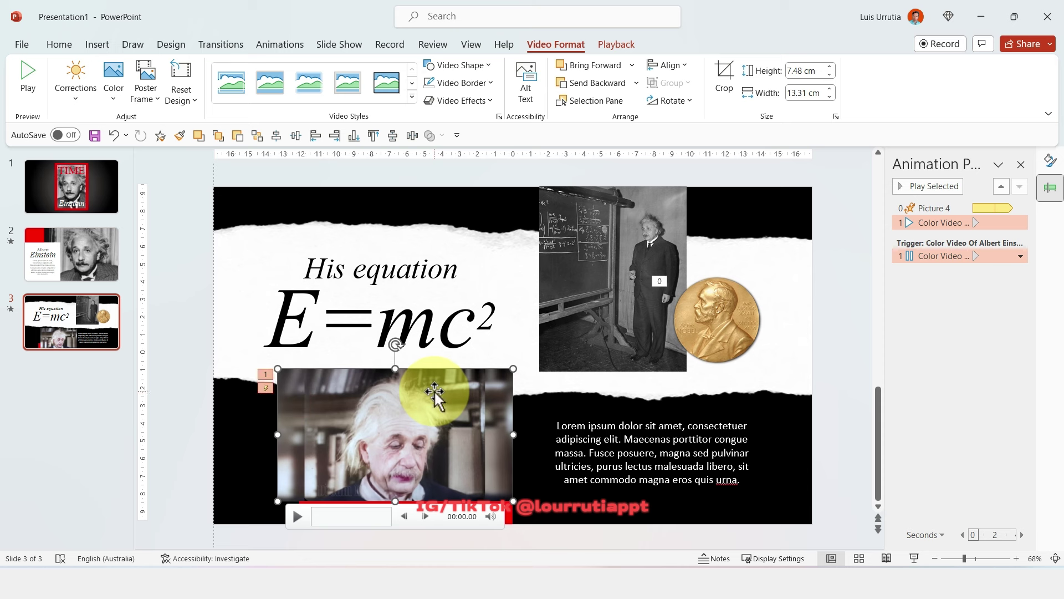
pyautogui.click(724, 75)
pyautogui.moveTo(280, 432); pyautogui.dragTo(351, 419)
pyautogui.moveTo(518, 368); pyautogui.dragTo(532, 355)
pyautogui.moveTo(432, 420); pyautogui.dragTo(464, 427)
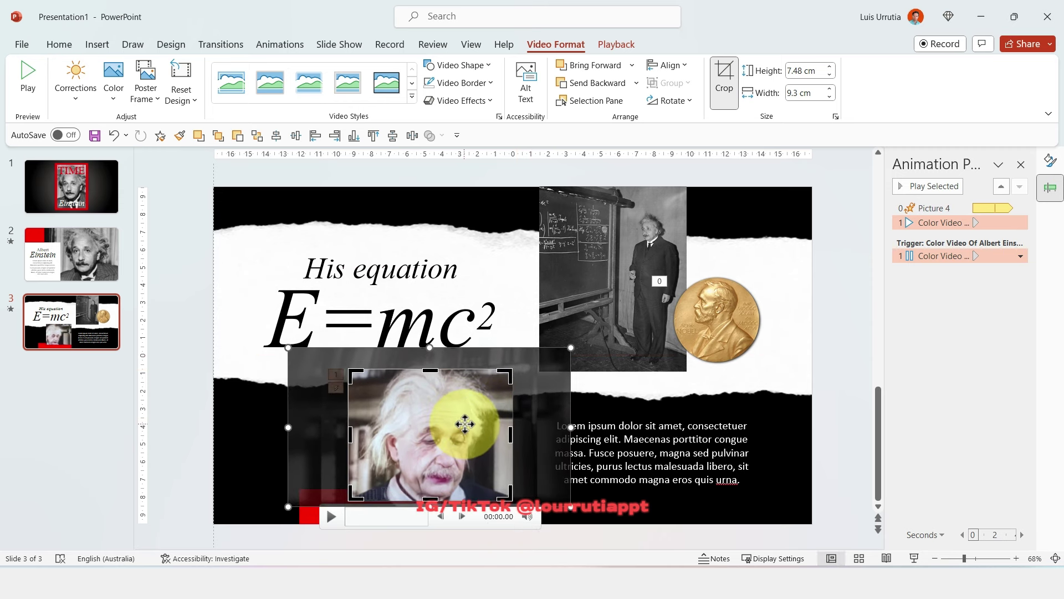
pyautogui.click(834, 445)
pyautogui.moveTo(506, 440); pyautogui.dragTo(457, 444)
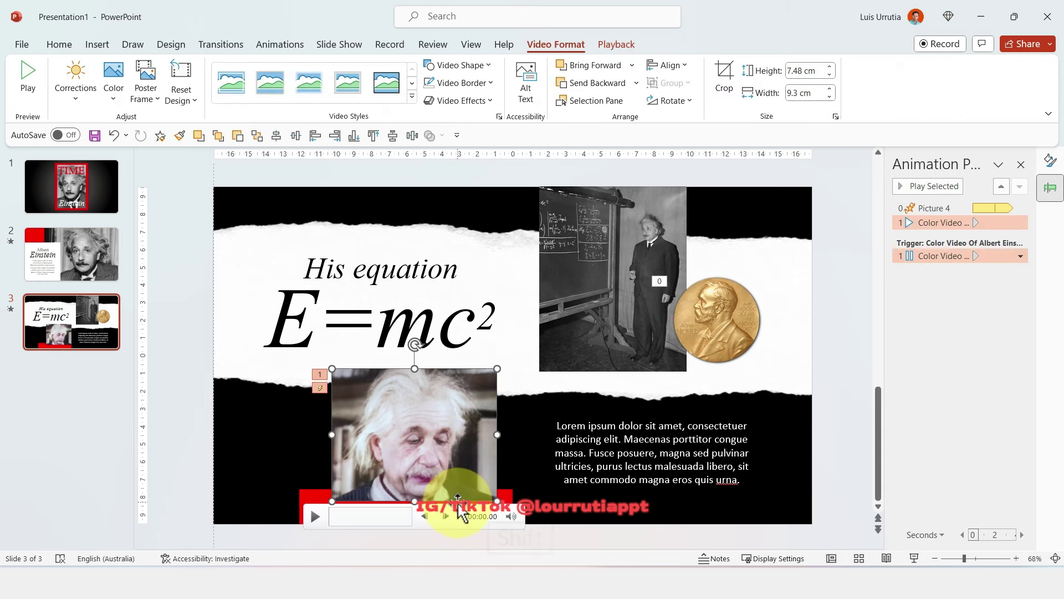
# - Trim both ends of the red bar to match the video's edges
pyautogui.click(511, 499)
pyautogui.moveTo(516, 506); pyautogui.dragTo(487, 500)
pyautogui.moveTo(304, 523); pyautogui.dragTo(333, 509)
pyautogui.click(573, 514)
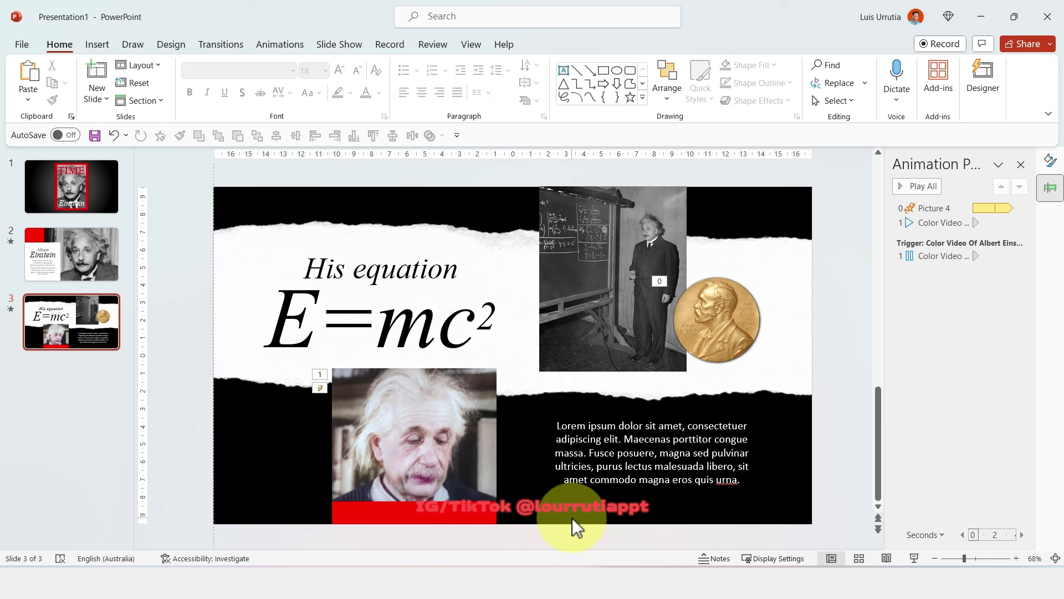
# - Shift the video and red bar slightly right together
pyautogui.click(425, 512)
pyautogui.keyDown('shift'); pyautogui.click(450, 413); pyautogui.keyUp('shift')
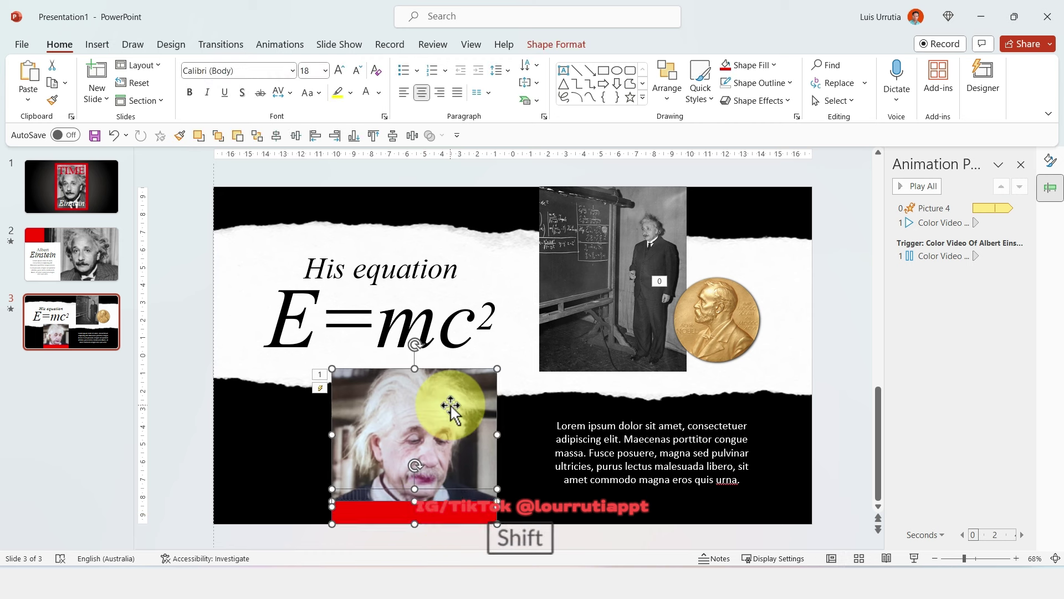
pyautogui.moveTo(450, 413); pyautogui.dragTo(459, 412)
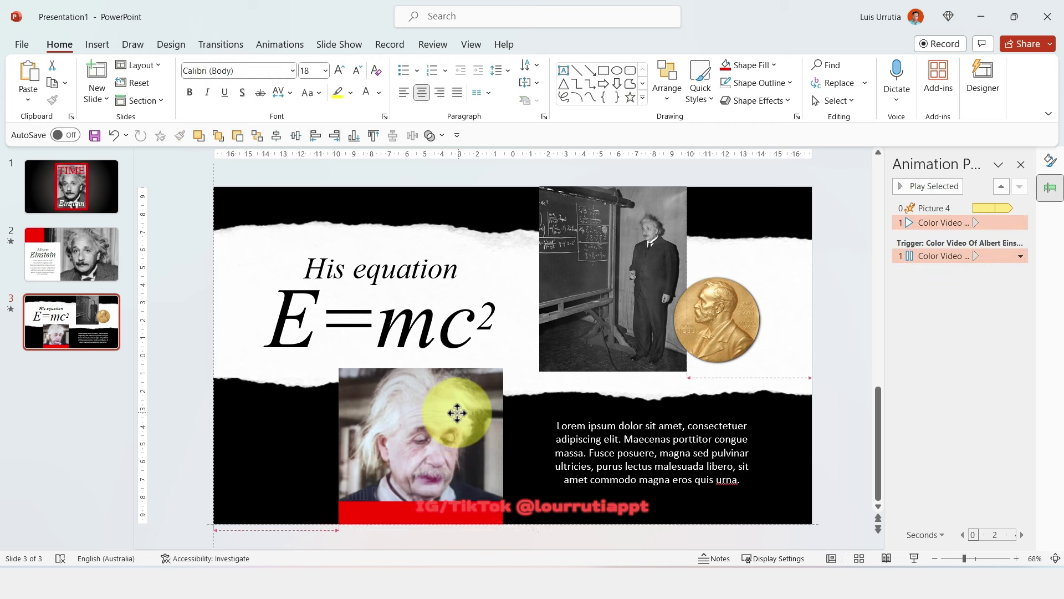
pyautogui.click(993, 332)
# - Remove the video's click trigger, set its Play to With Previous, and preview all animations
pyautogui.rightClick(949, 250)
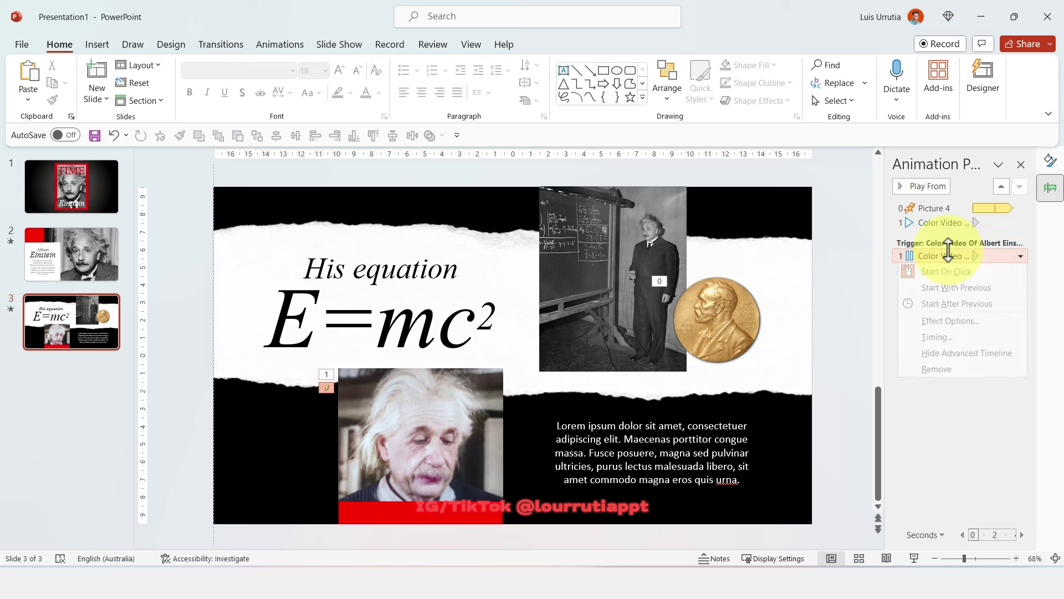
pyautogui.click(945, 365)
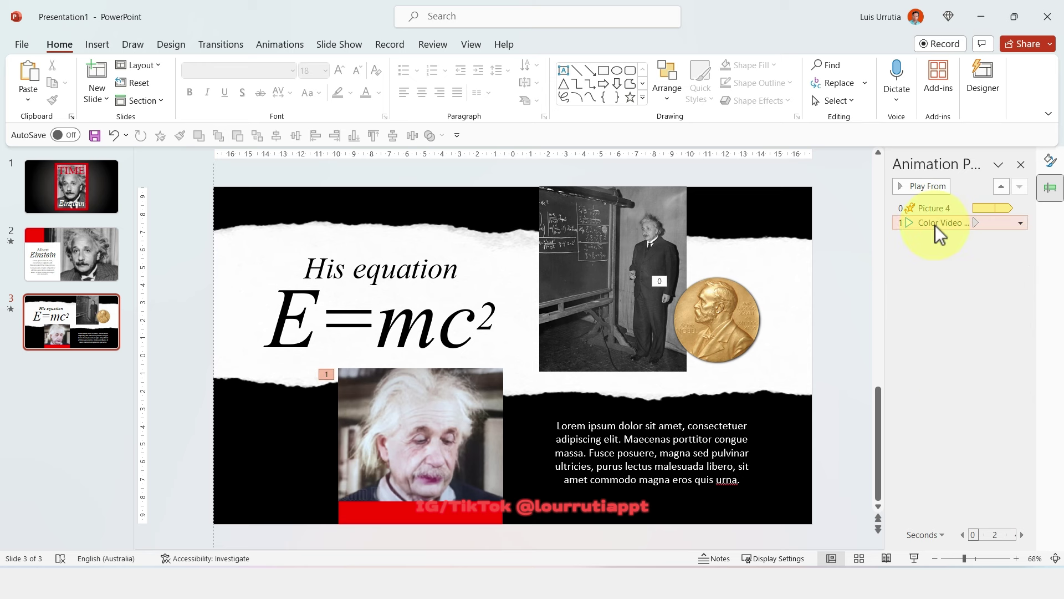
pyautogui.click(307, 44)
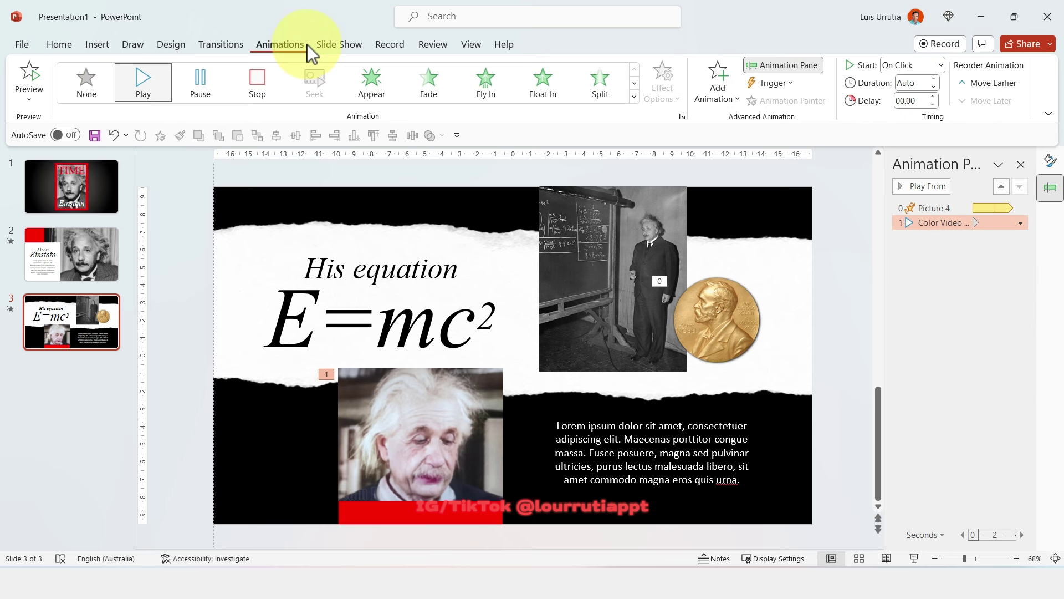
pyautogui.click(941, 65)
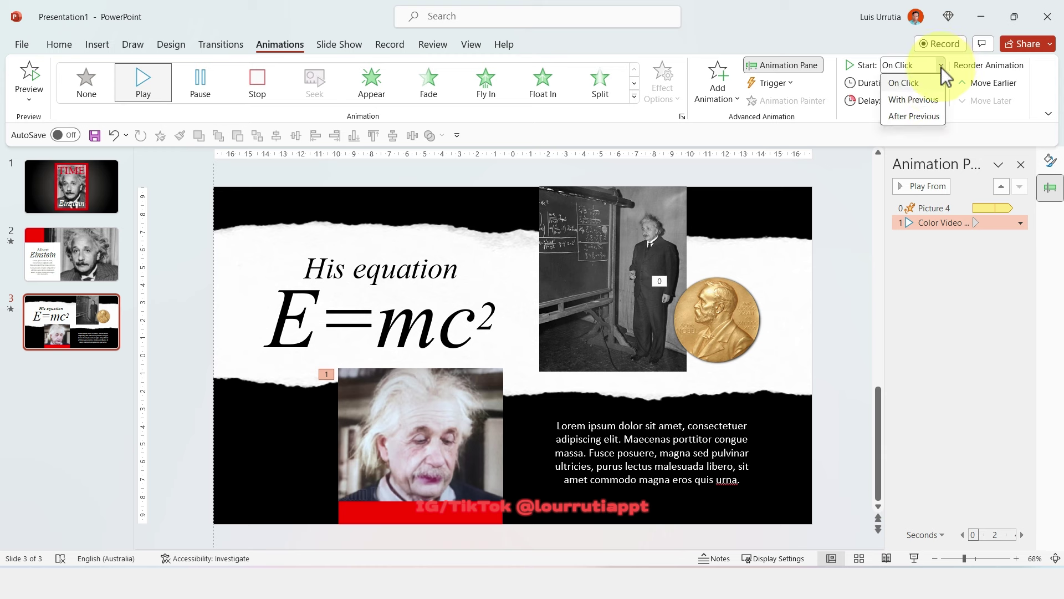
pyautogui.click(927, 99)
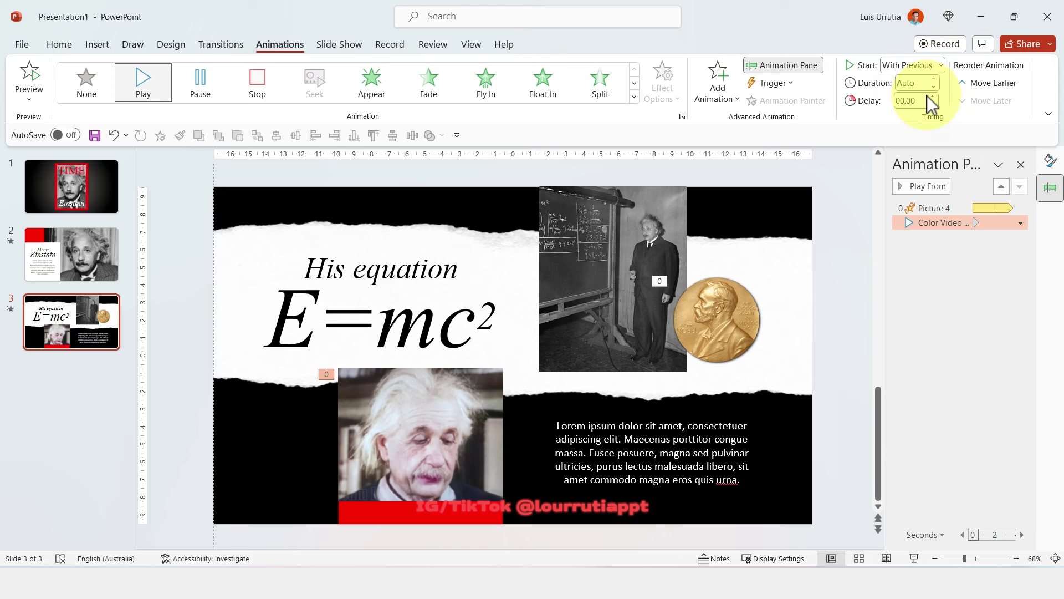
pyautogui.click(939, 310)
pyautogui.click(920, 187)
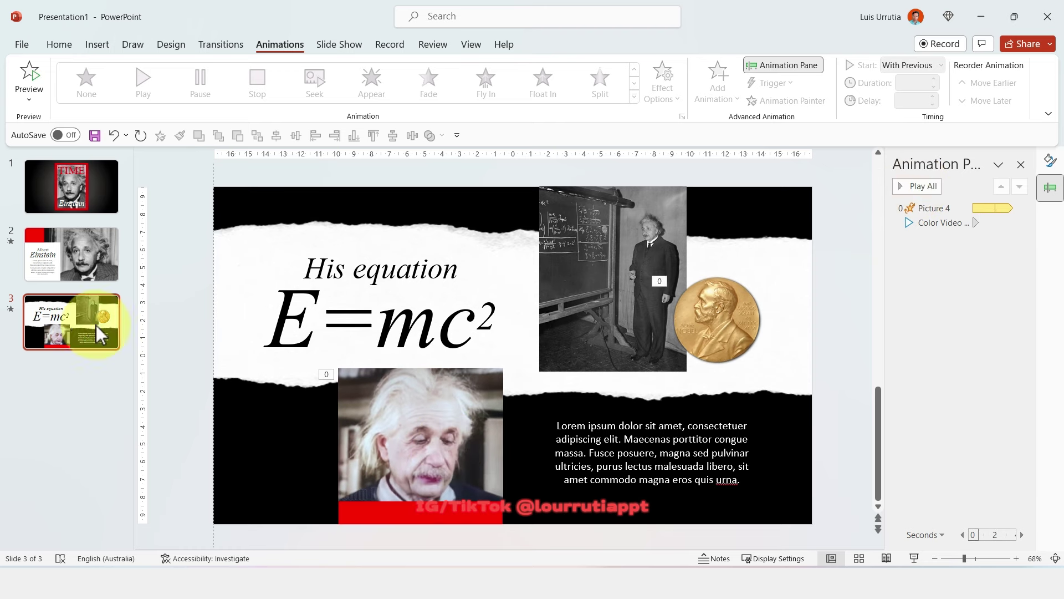
# - Apply the Page Curl transition to slide 3
pyautogui.click(242, 47)
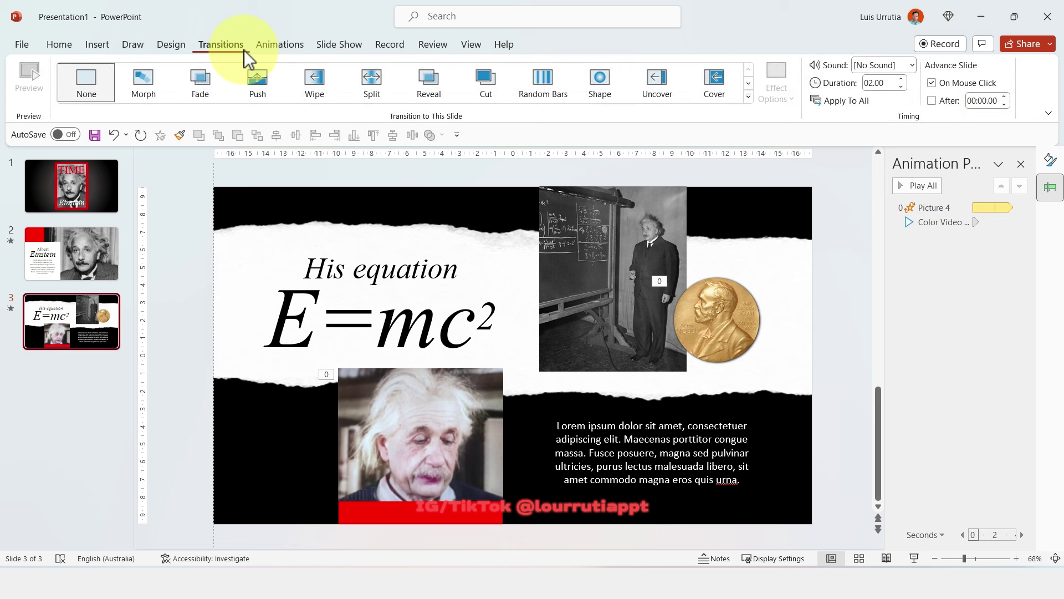
pyautogui.click(749, 95)
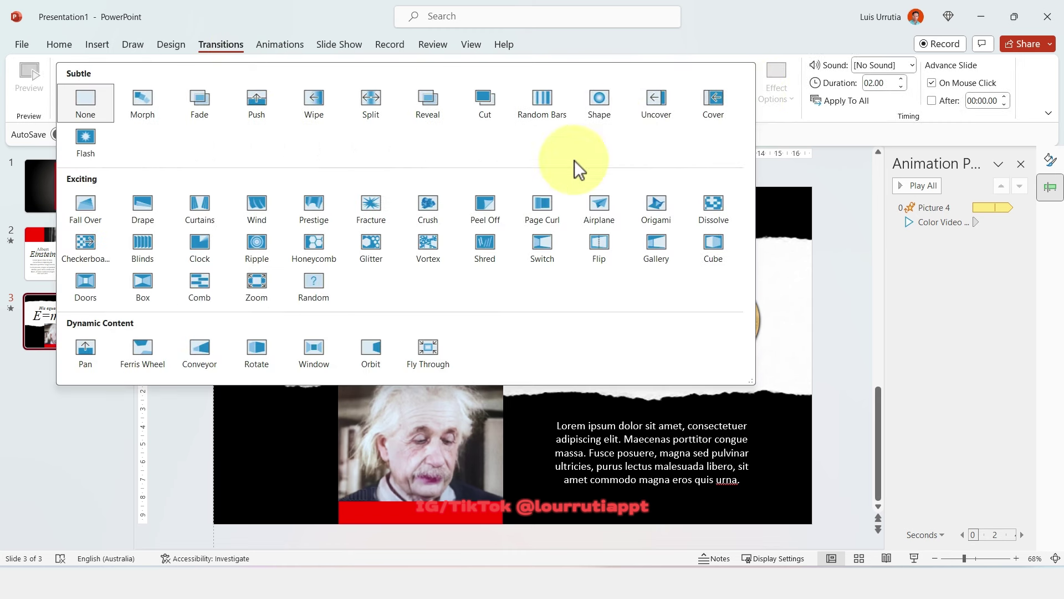
pyautogui.click(543, 204)
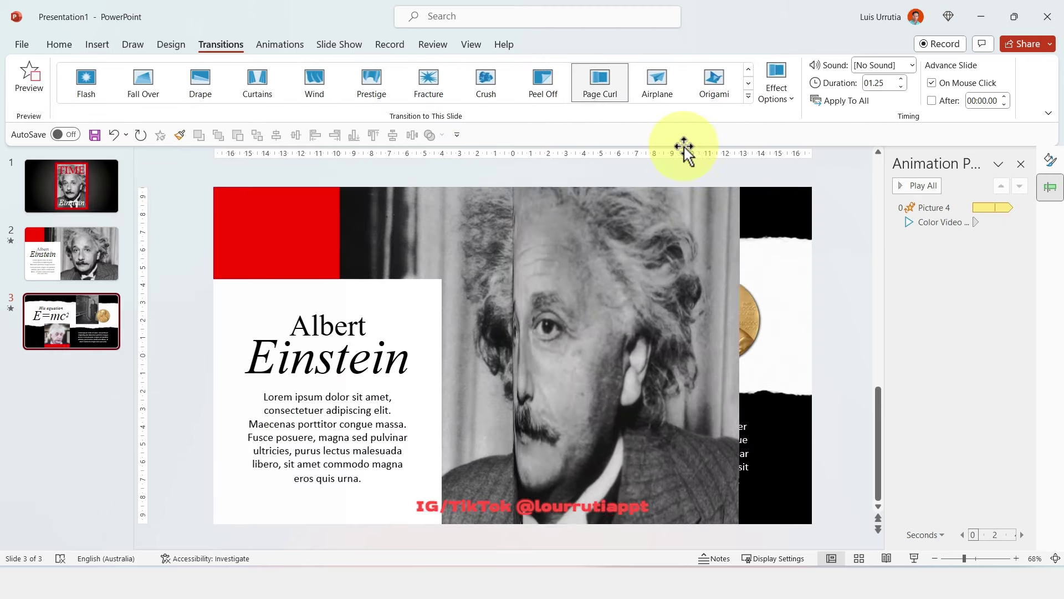
pyautogui.click(62, 384)
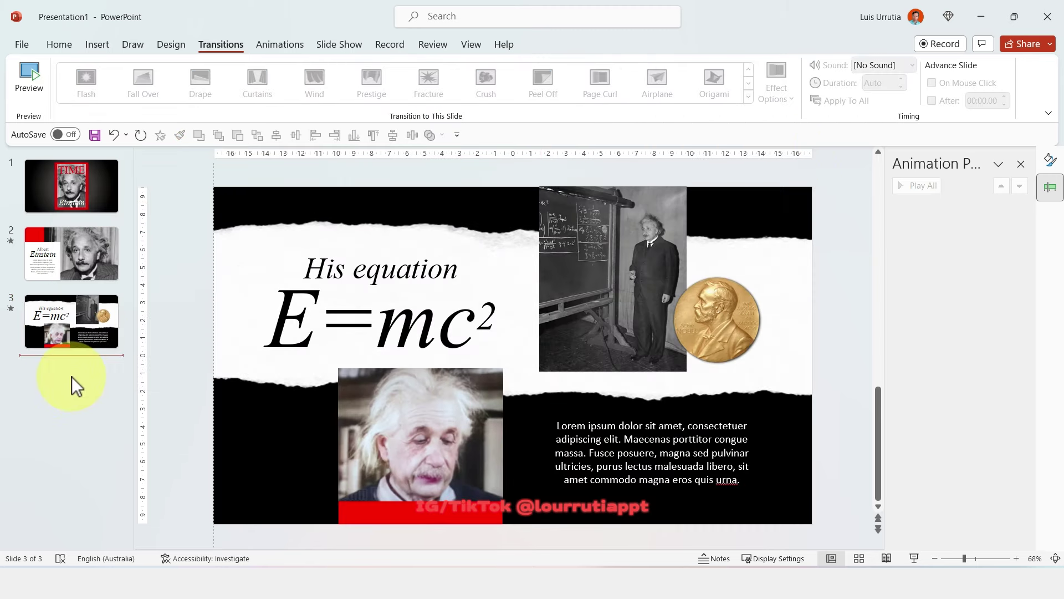
pyautogui.rightClick(75, 373)
# - Add a blank slide 4 and give it a solid light grey background
pyautogui.click(107, 428)
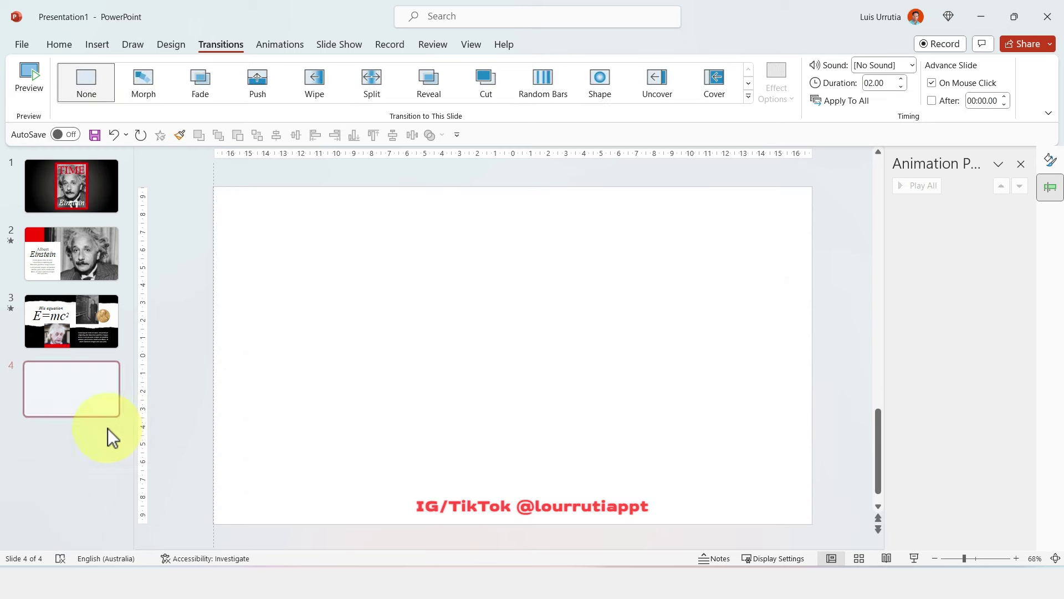
pyautogui.rightClick(388, 349)
pyautogui.click(469, 504)
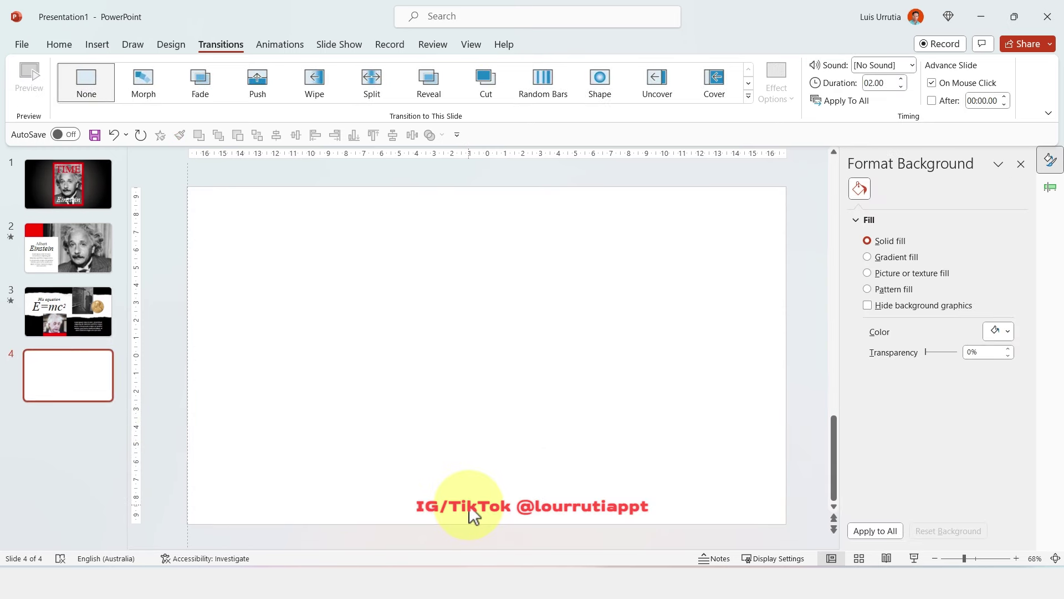
pyautogui.click(999, 331)
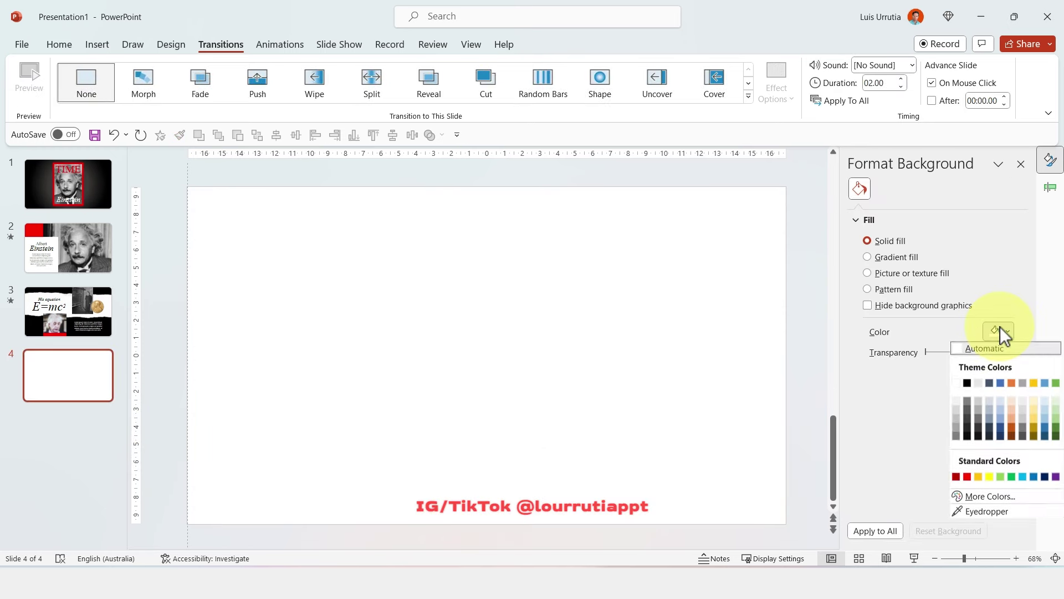
pyautogui.click(956, 408)
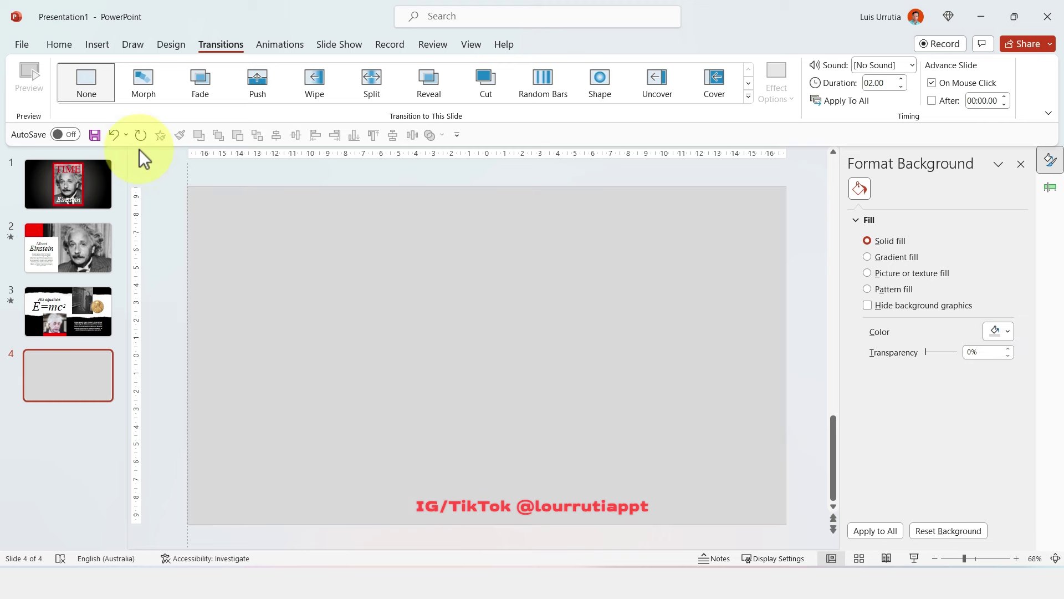
pyautogui.click(92, 47)
# - Draw a rectangle across slide 4, then resize it inset slightly from the edges
pyautogui.click(264, 72)
pyautogui.click(305, 138)
pyautogui.moveTo(187, 187); pyautogui.dragTo(787, 536)
pyautogui.moveTo(788, 198); pyautogui.dragTo(749, 214)
pyautogui.moveTo(753, 356); pyautogui.dragTo(763, 351)
# - Remove the rectangle's outline and fill it white
pyautogui.click(877, 412)
pyautogui.click(882, 434)
pyautogui.click(991, 367)
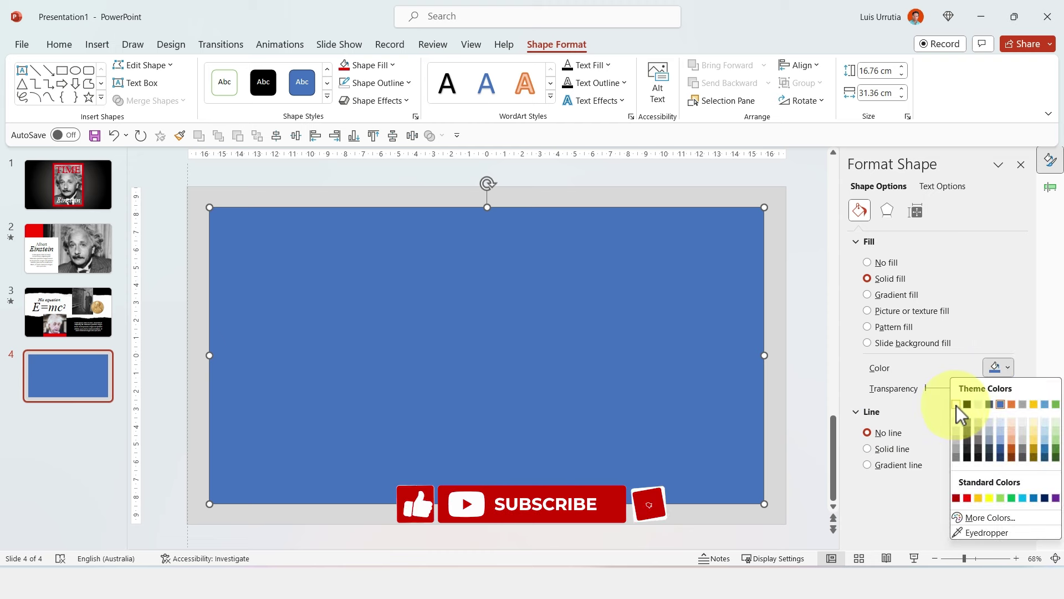
pyautogui.click(956, 404)
pyautogui.click(782, 238)
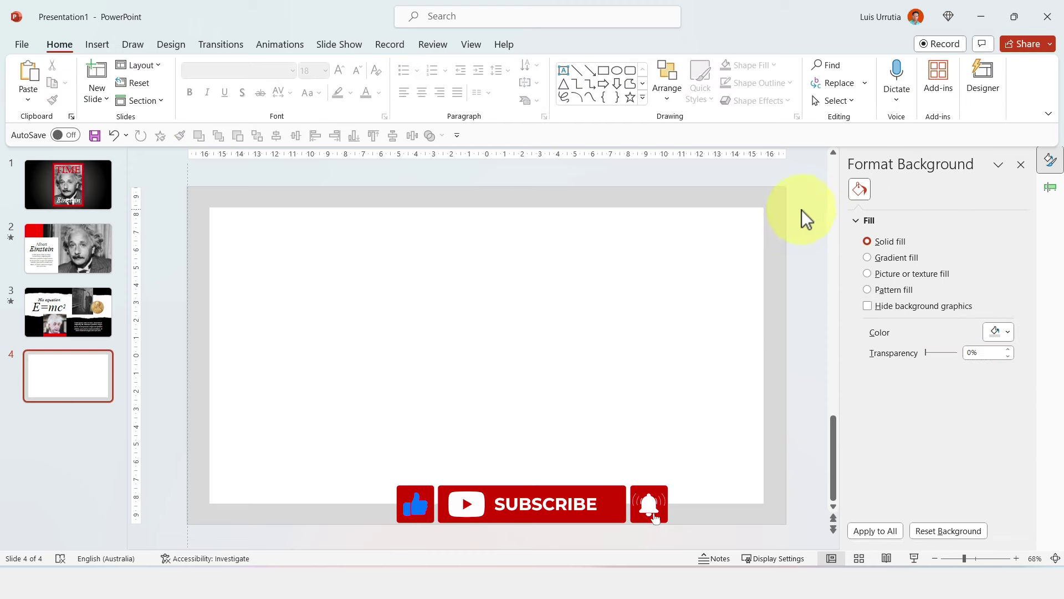
# - Copy the Albert text box from slide 2 and paste it onto slide 4
pyautogui.click(55, 317)
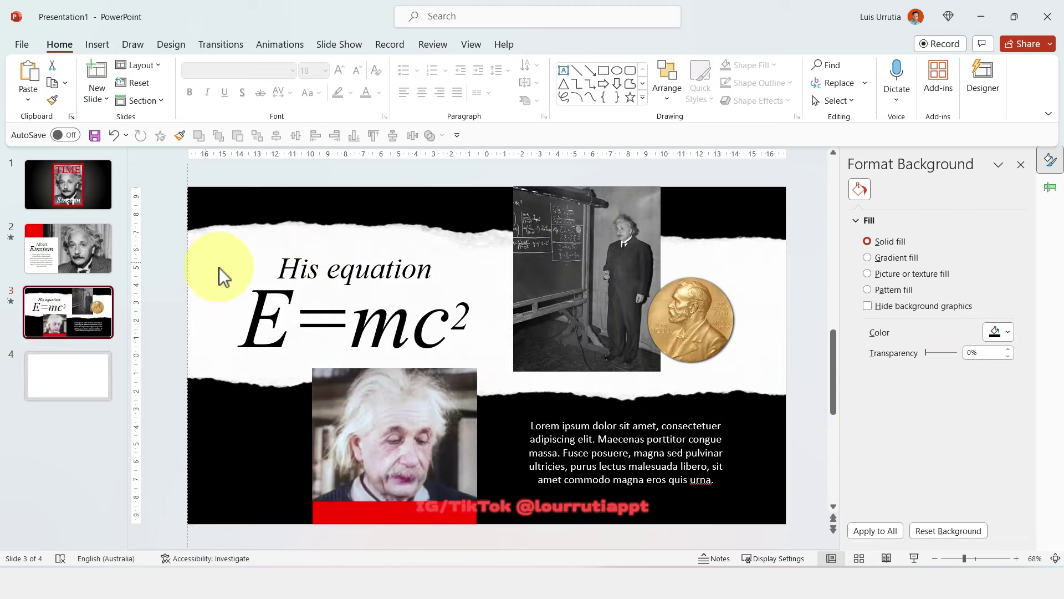
pyautogui.click(58, 248)
pyautogui.click(339, 308)
pyautogui.click(344, 304)
pyautogui.hotkey('ctrl', 'c')
pyautogui.click(35, 375)
pyautogui.hotkey('ctrl', 'v')
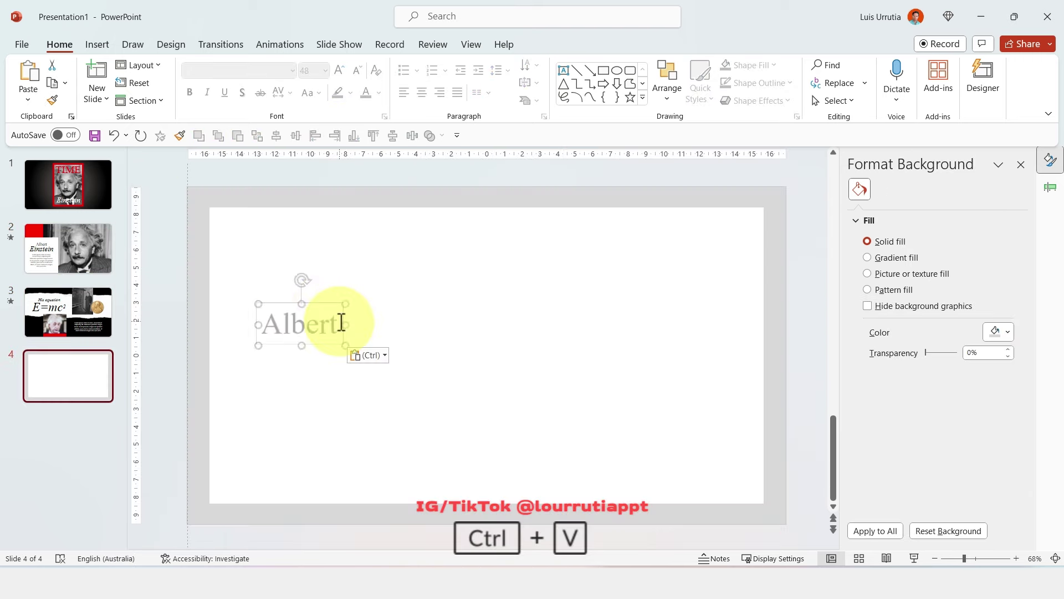
# - Make it a bold, left-aligned three-line quote 'Imagination is more important than knowledge', moved higher
pyautogui.click(194, 92)
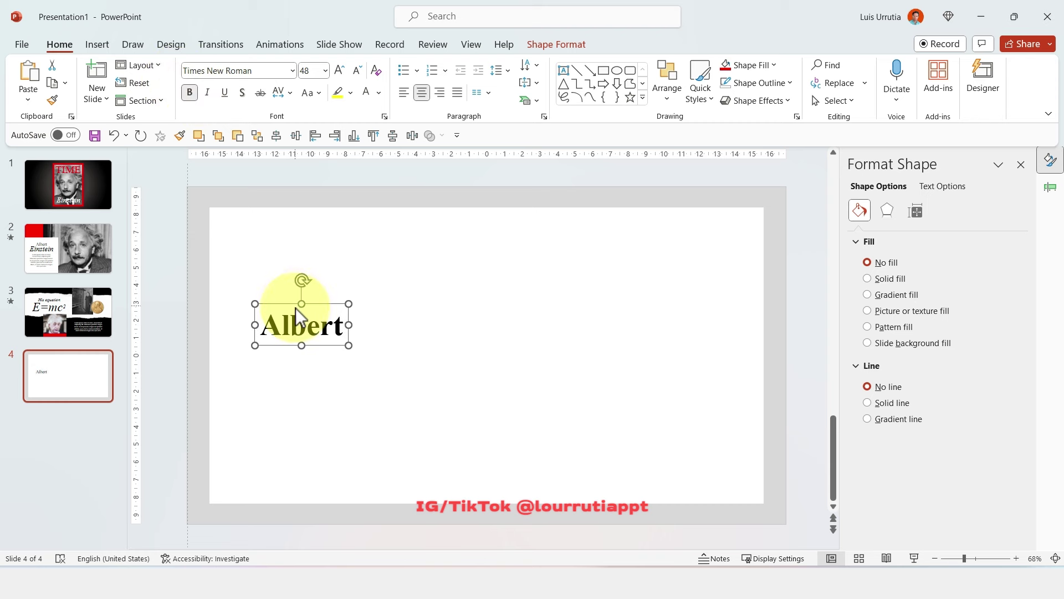
pyautogui.click(295, 327)
pyautogui.hotkey('ctrl', 'a')
pyautogui.write('Ima')
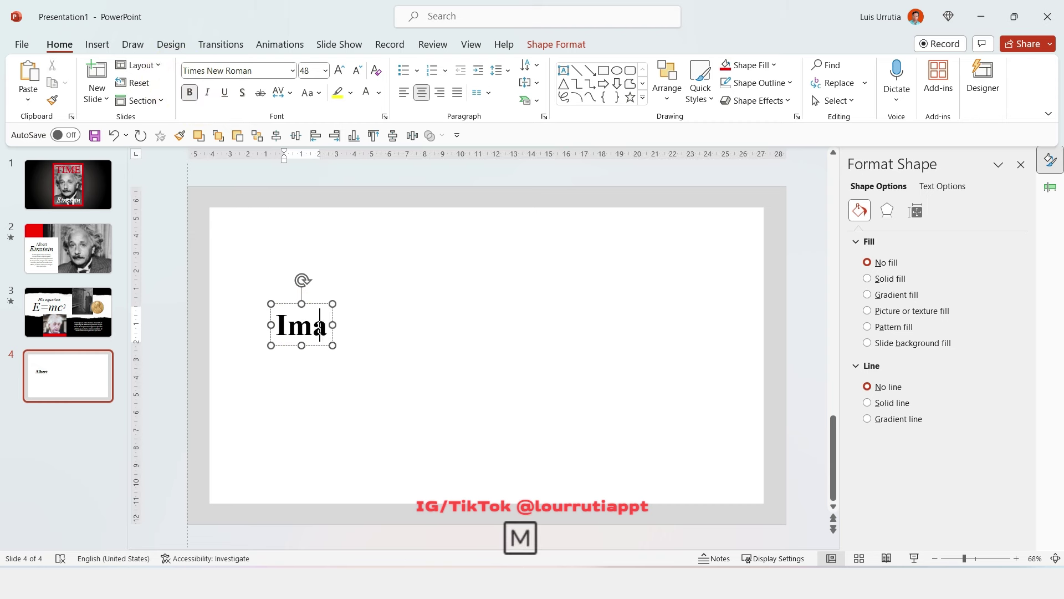
pyautogui.write('gination is')
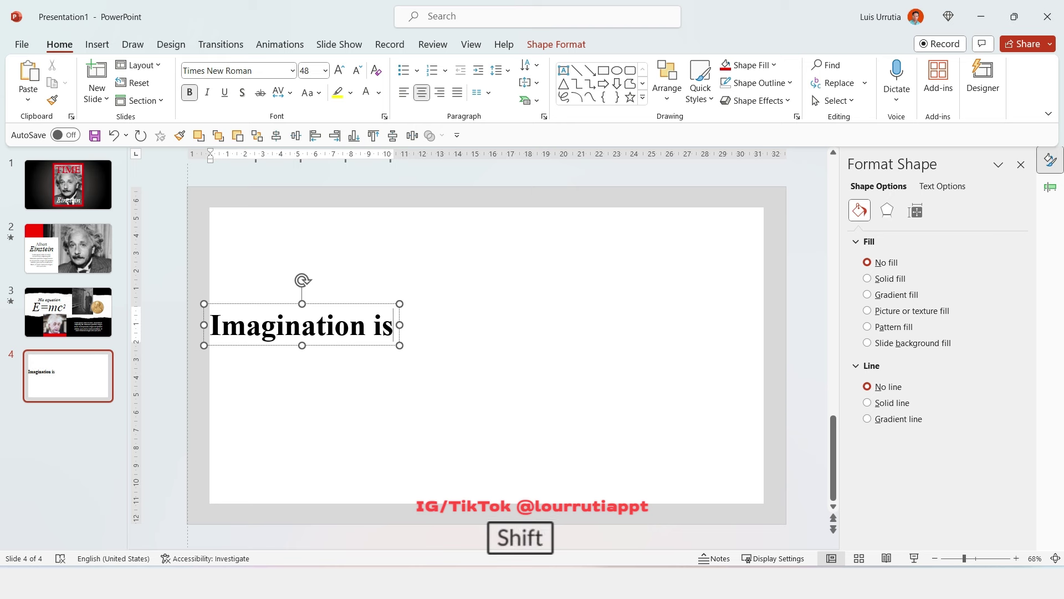
pyautogui.hotkey('shift', 'Return')
pyautogui.write('more ')
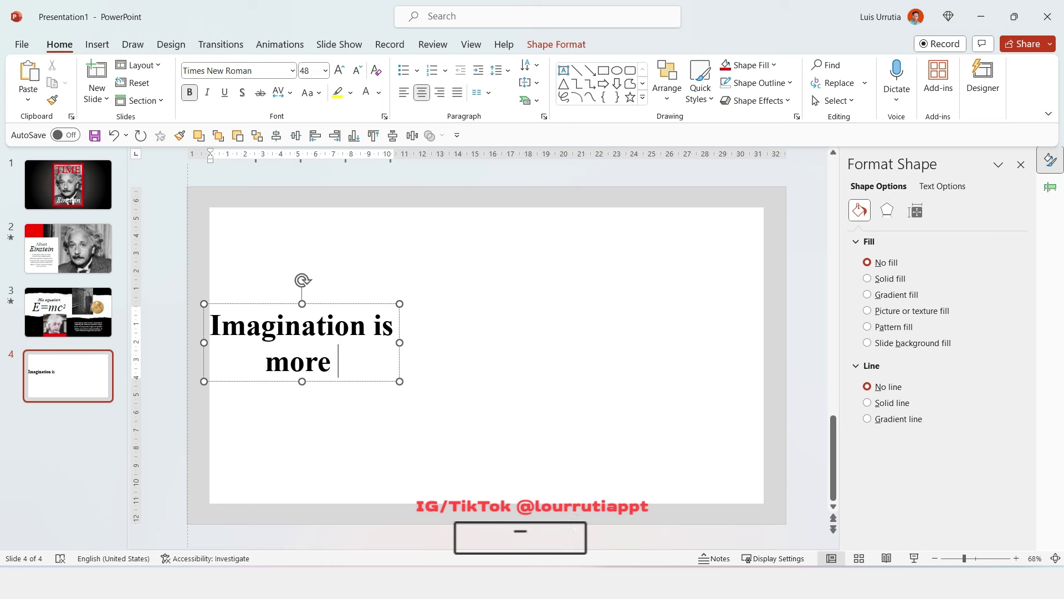
pyautogui.write('important')
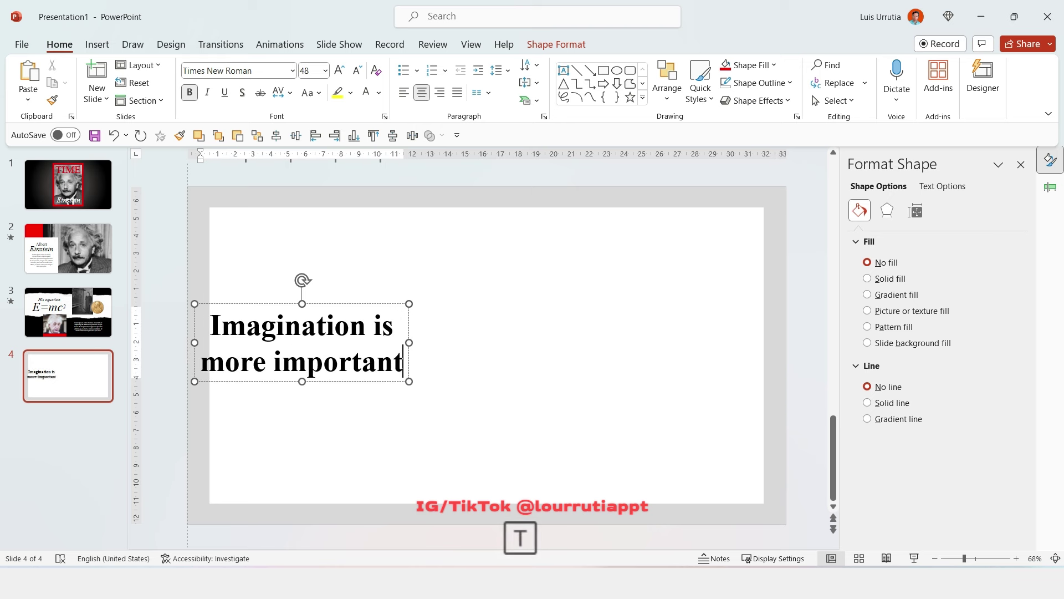
pyautogui.hotkey('shift', 'Return')
pyautogui.write('than knowledge')
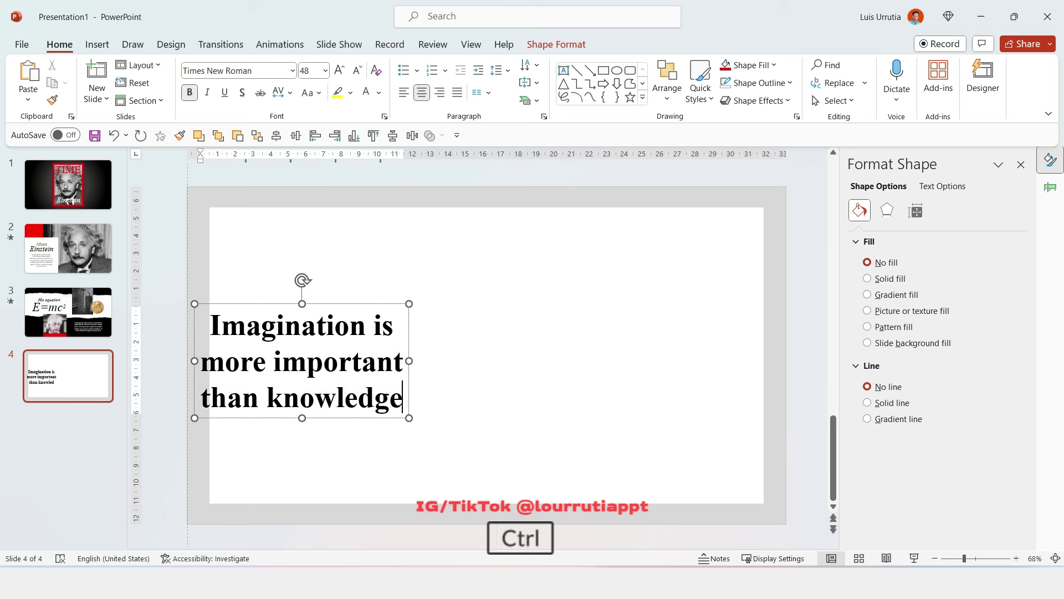
pyautogui.hotkey('ctrl', 'a')
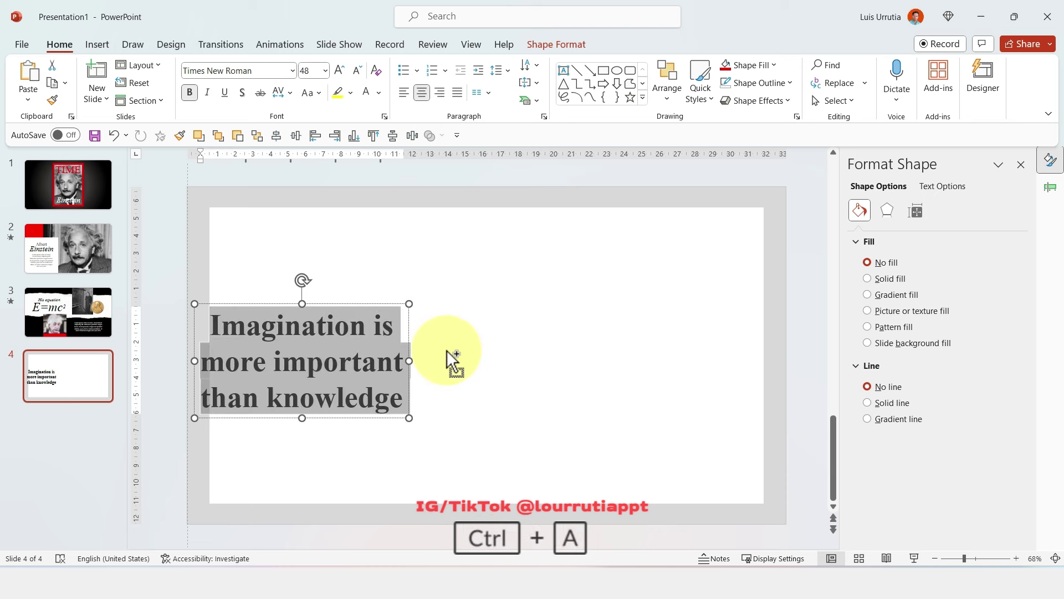
pyautogui.click(404, 92)
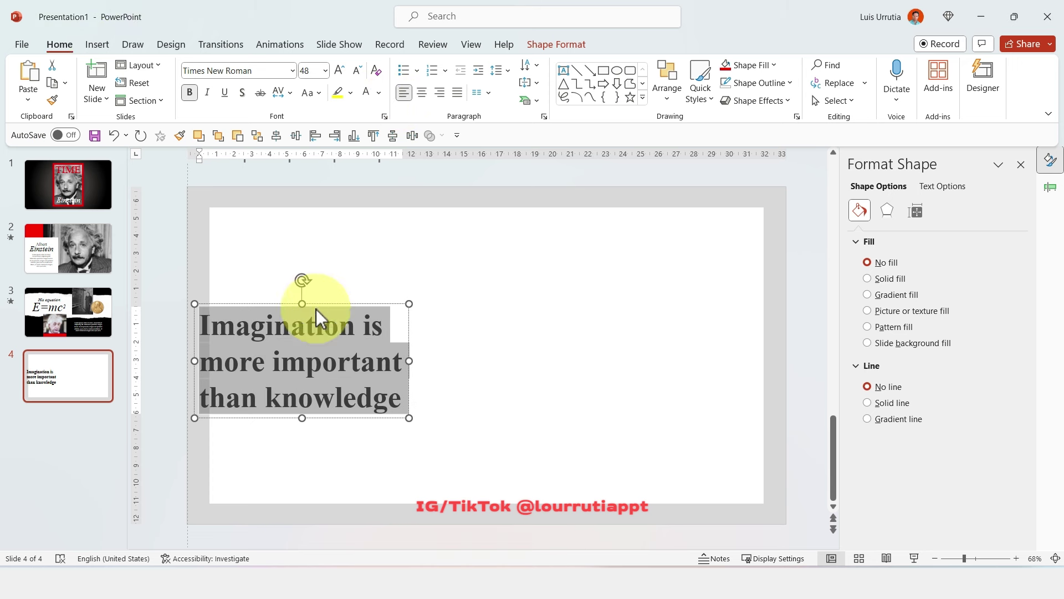
pyautogui.moveTo(319, 305); pyautogui.dragTo(362, 256)
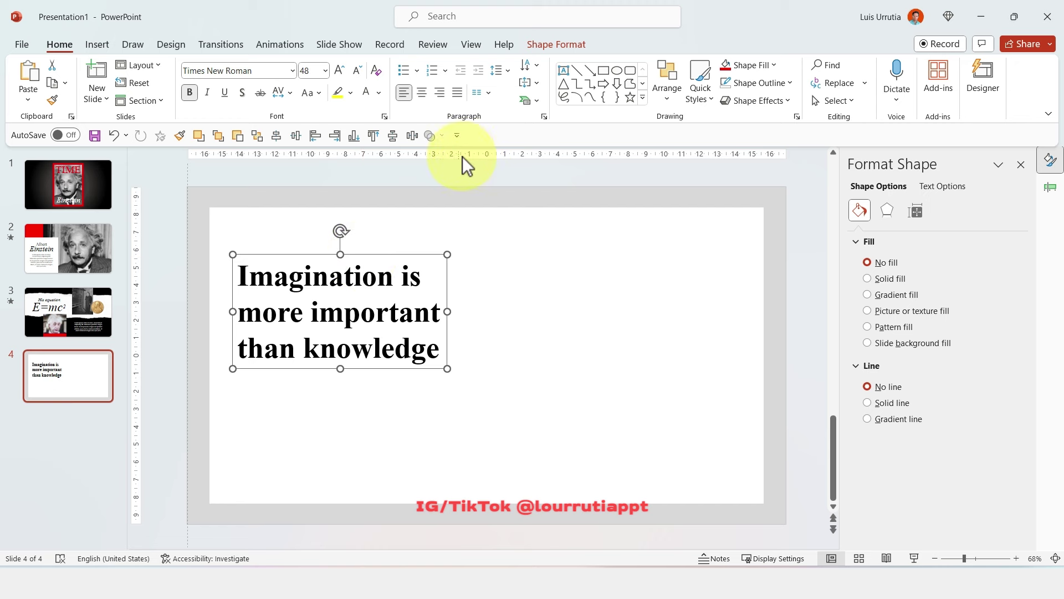
# - Set the quote's line spacing to Multiple 0.8 in the Paragraph dialog
pyautogui.click(544, 117)
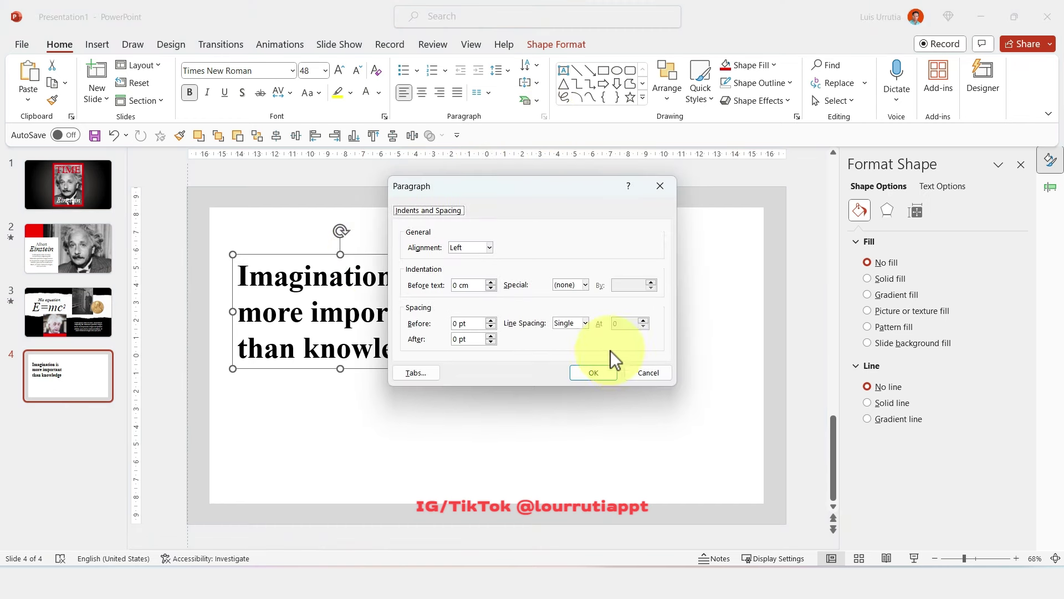
pyautogui.click(584, 322)
pyautogui.click(574, 387)
pyautogui.click(626, 324)
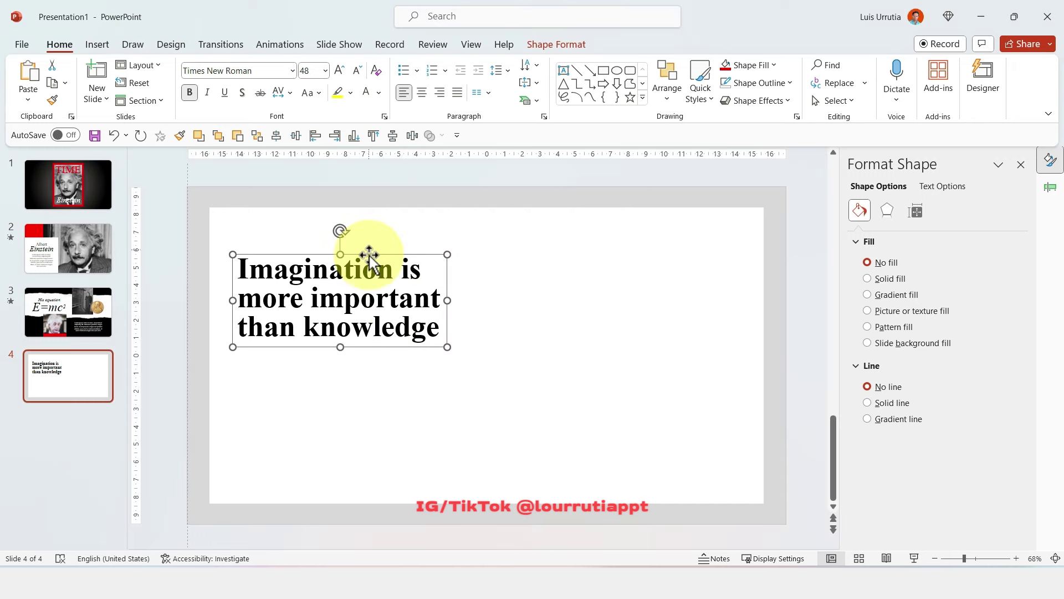
# - Make a copy of the quote box as a 96 pt red opening quote mark above the quote
pyautogui.moveTo(370, 252); pyautogui.dragTo(372, 215)
pyautogui.hotkey('ctrl', 'a')
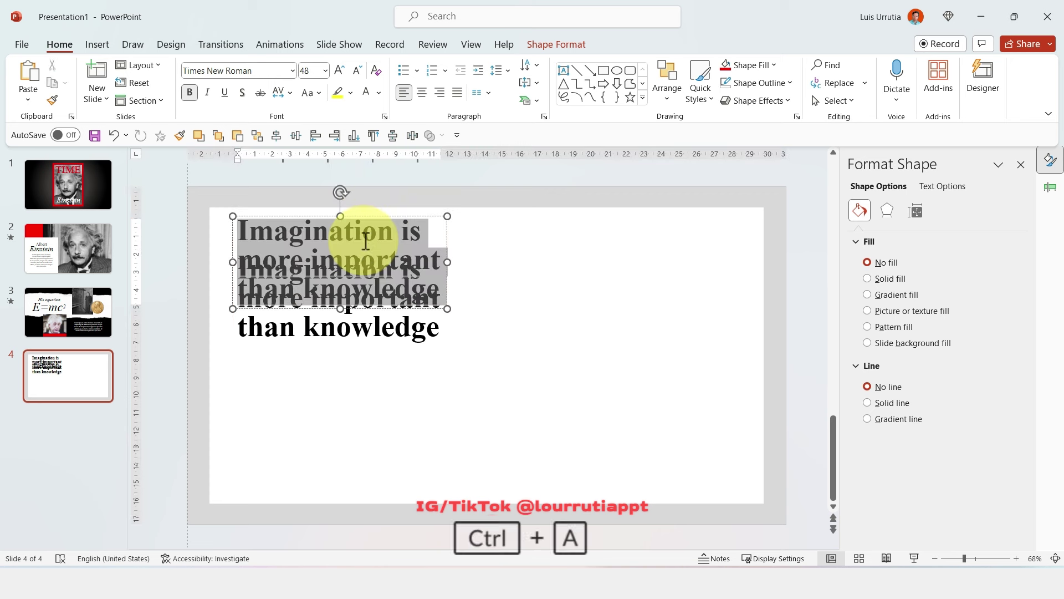
pyautogui.write('"')
pyautogui.hotkey('ctrl', 'a')
pyautogui.click(339, 70)
pyautogui.click(339, 70)
pyautogui.click(340, 70)
pyautogui.click(340, 70)
pyautogui.click(340, 70)
pyautogui.click(339, 70)
pyautogui.click(340, 70)
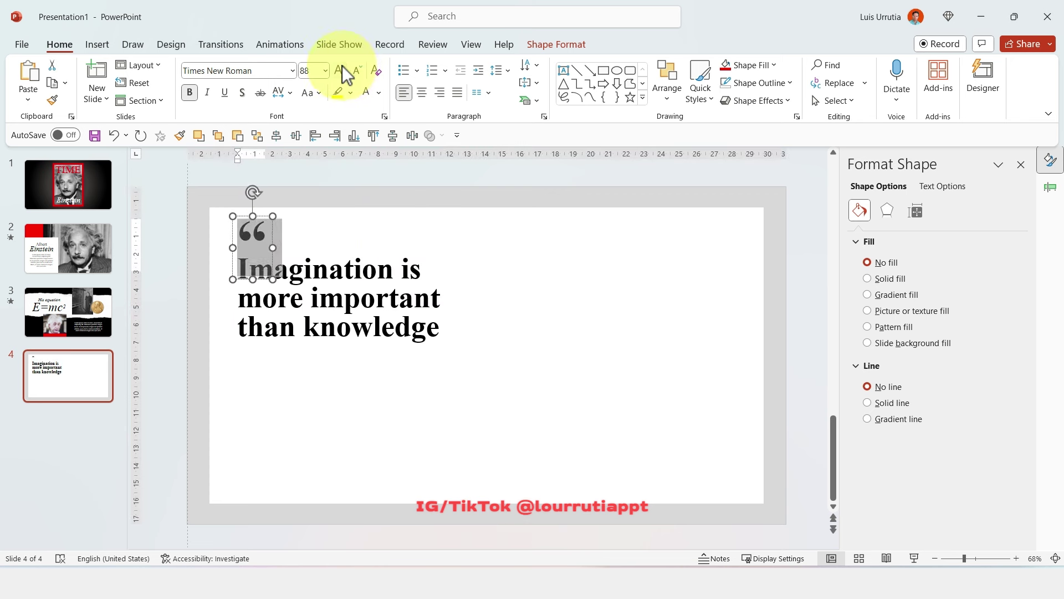
pyautogui.click(379, 93)
pyautogui.click(375, 222)
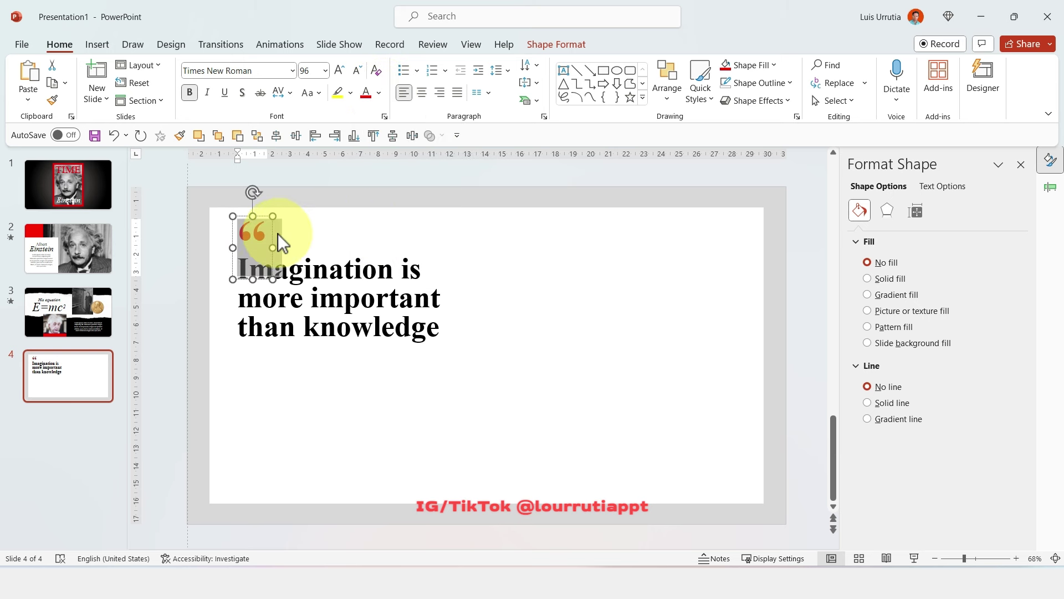
pyautogui.click(271, 224)
pyautogui.moveTo(274, 228); pyautogui.dragTo(492, 255)
# - Duplicate the red quote mark as a closing mark placed after 'knowledge'
pyautogui.moveTo(471, 199); pyautogui.dragTo(459, 381)
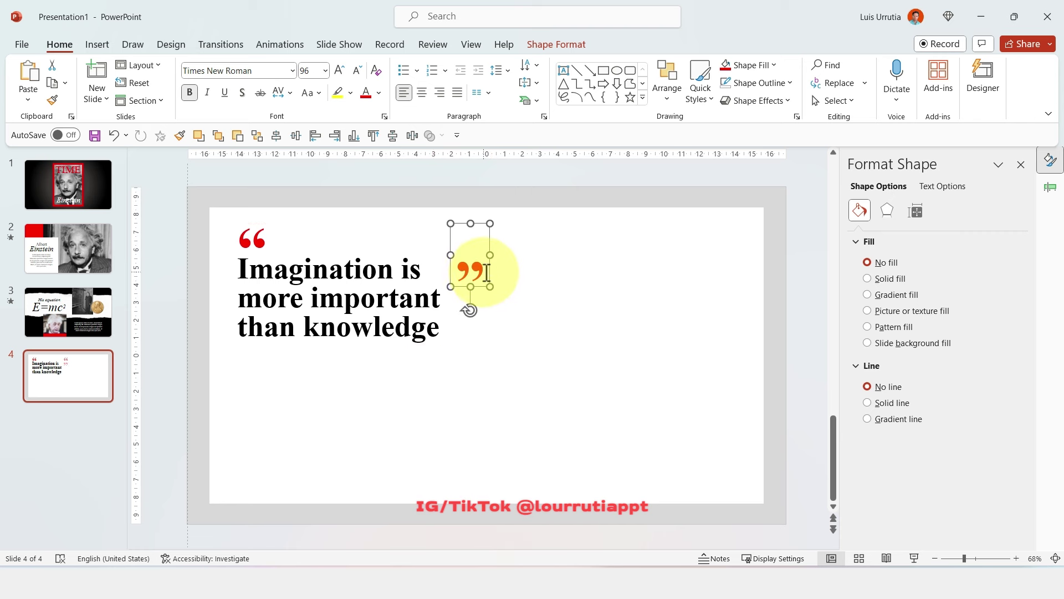
pyautogui.moveTo(490, 264); pyautogui.dragTo(465, 355)
pyautogui.click(280, 258)
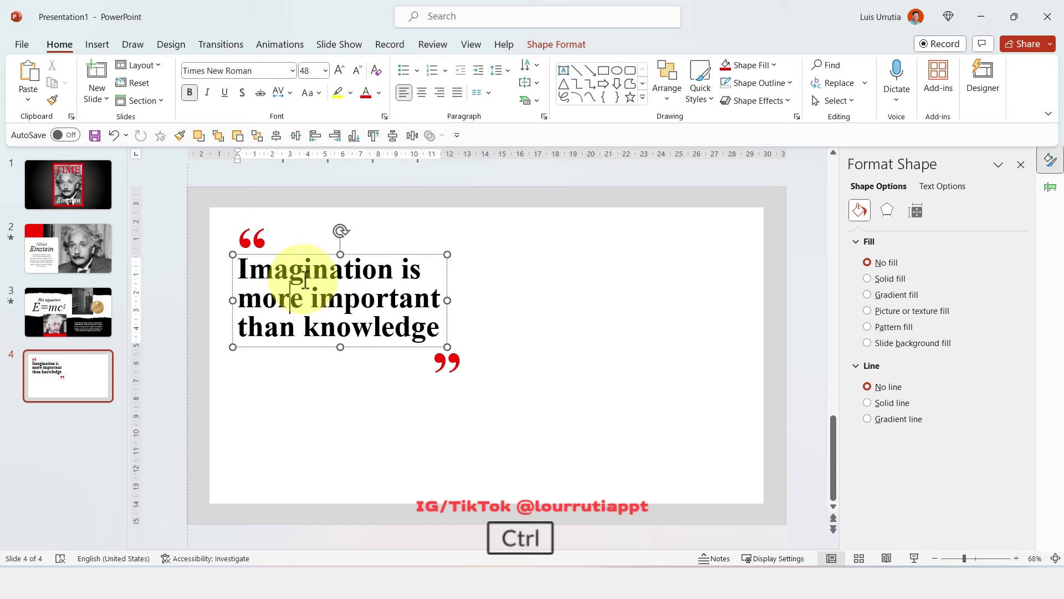
# - Duplicate the quote box below the quote and replace its text with 'Albert Einstein'
pyautogui.moveTo(327, 255); pyautogui.dragTo(321, 356)
pyautogui.click(304, 380)
pyautogui.hotkey('ctrl', 'a')
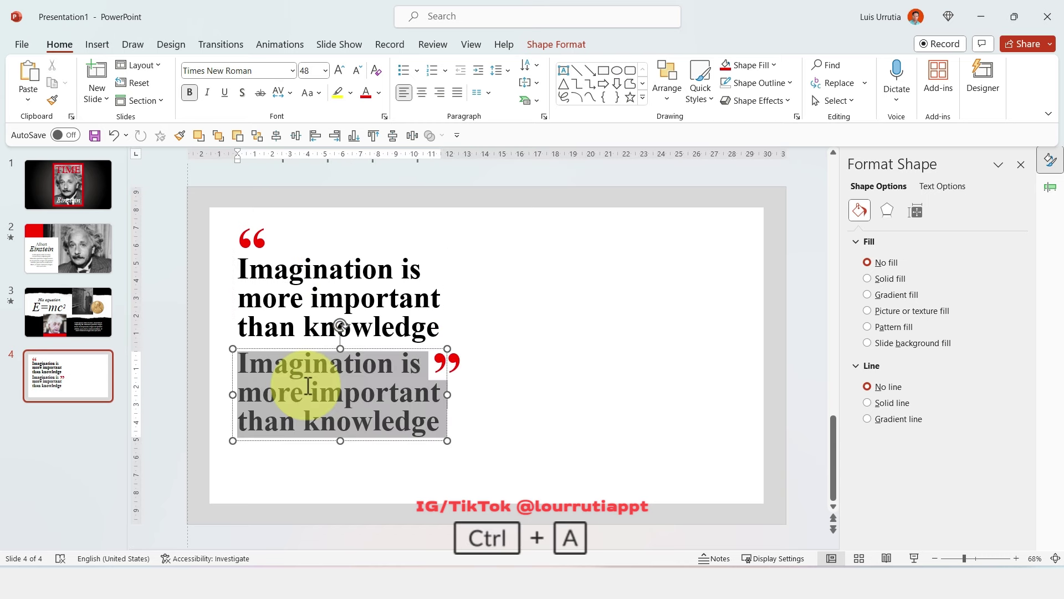
pyautogui.write('Albert Ei')
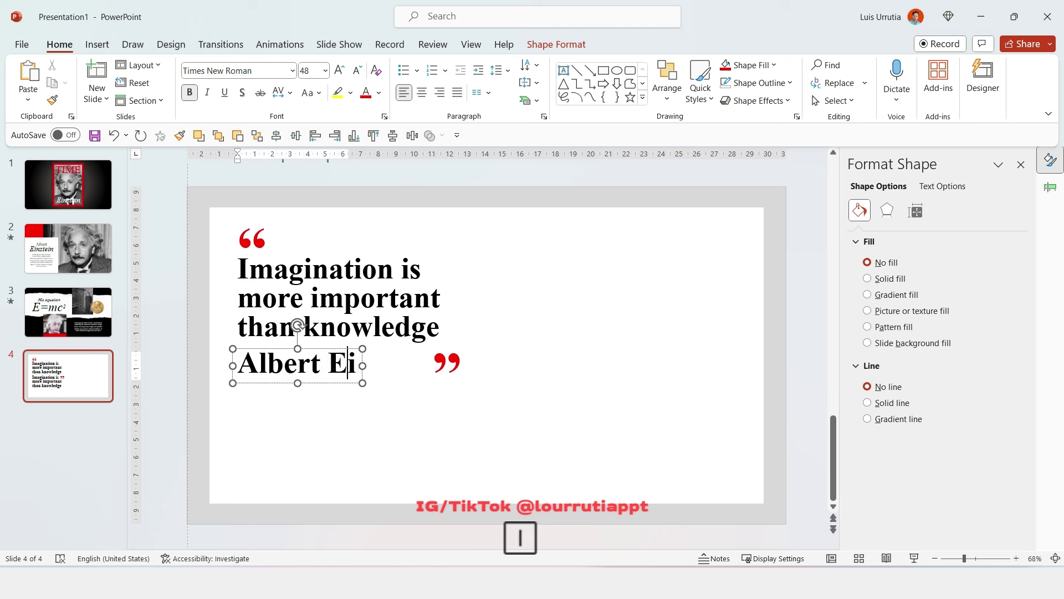
pyautogui.write('nstein')
# - Format the attribution as italic, non-bold, 28 pt text
pyautogui.hotkey('ctrl', 'a')
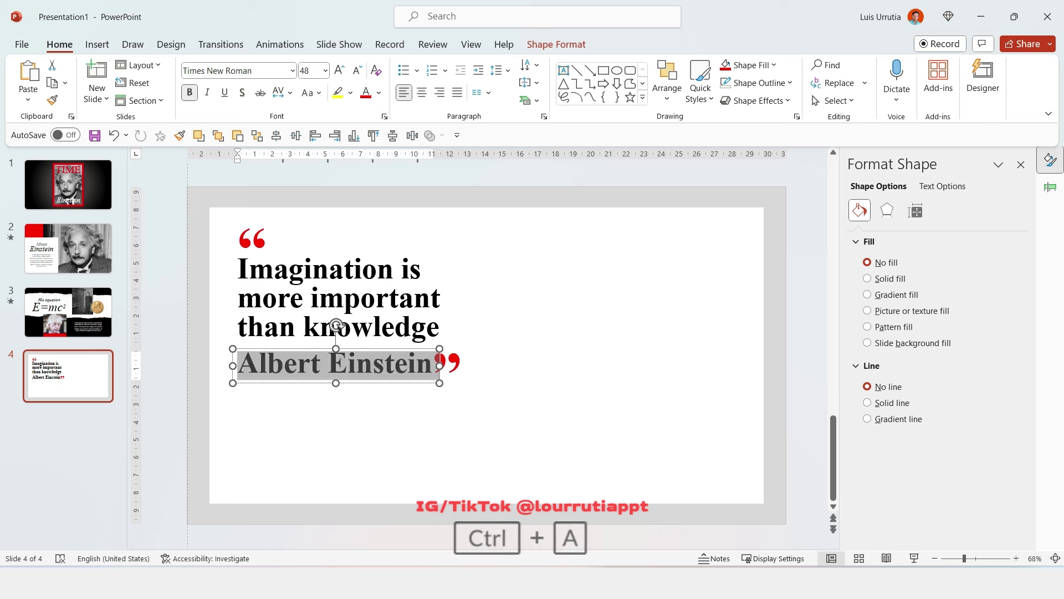
pyautogui.click(190, 93)
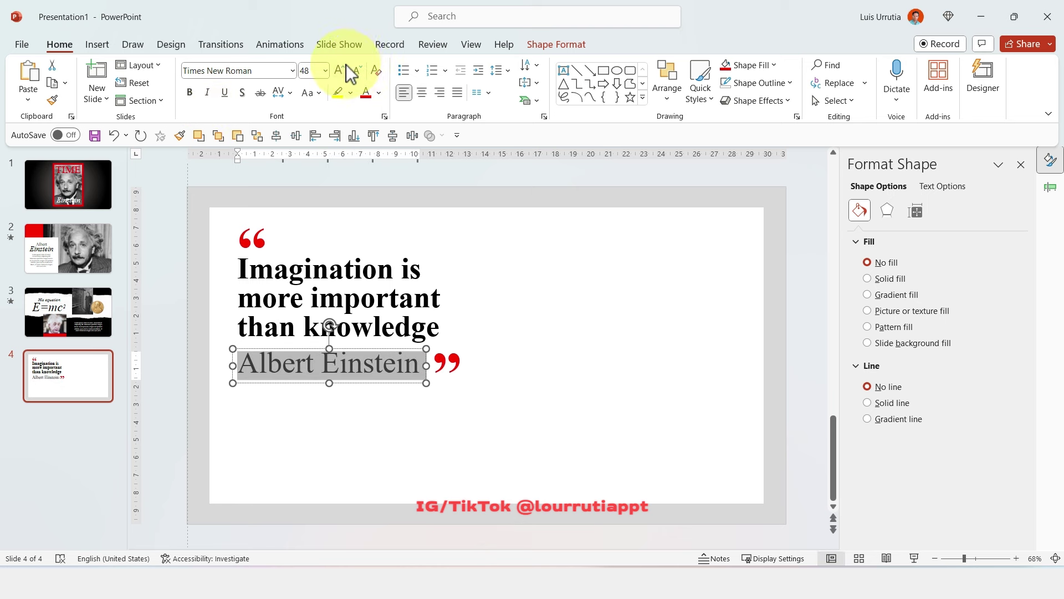
pyautogui.click(357, 65)
pyautogui.click(357, 66)
pyautogui.click(357, 65)
pyautogui.click(357, 65)
pyautogui.click(357, 66)
pyautogui.click(357, 65)
pyautogui.click(206, 92)
pyautogui.click(339, 71)
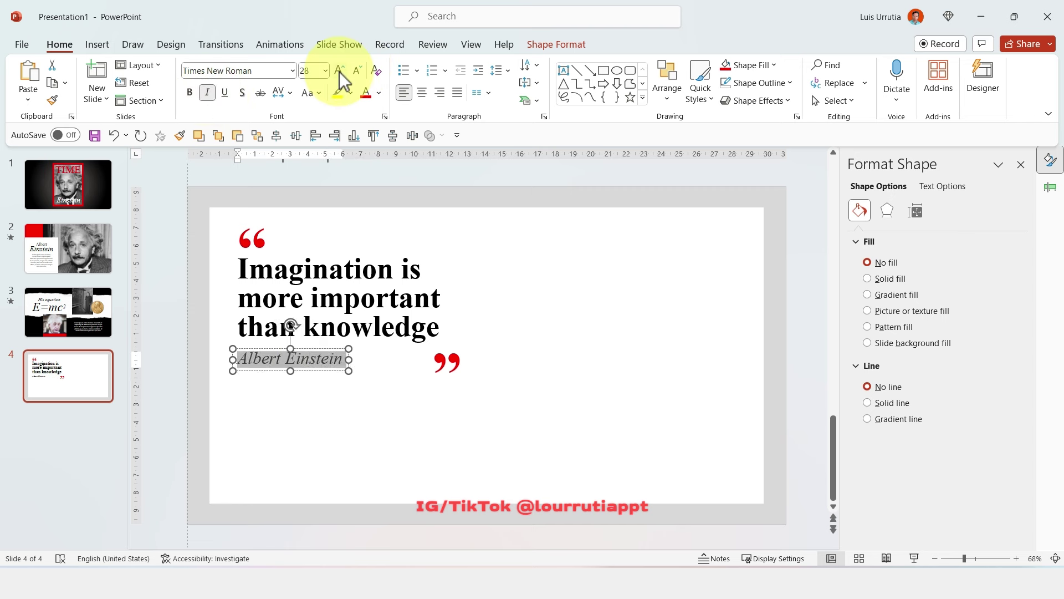
pyautogui.click(65, 301)
# - Copy the Lorem ipsum text box from slide 3 onto slide 4 and make its text black
pyautogui.click(706, 426)
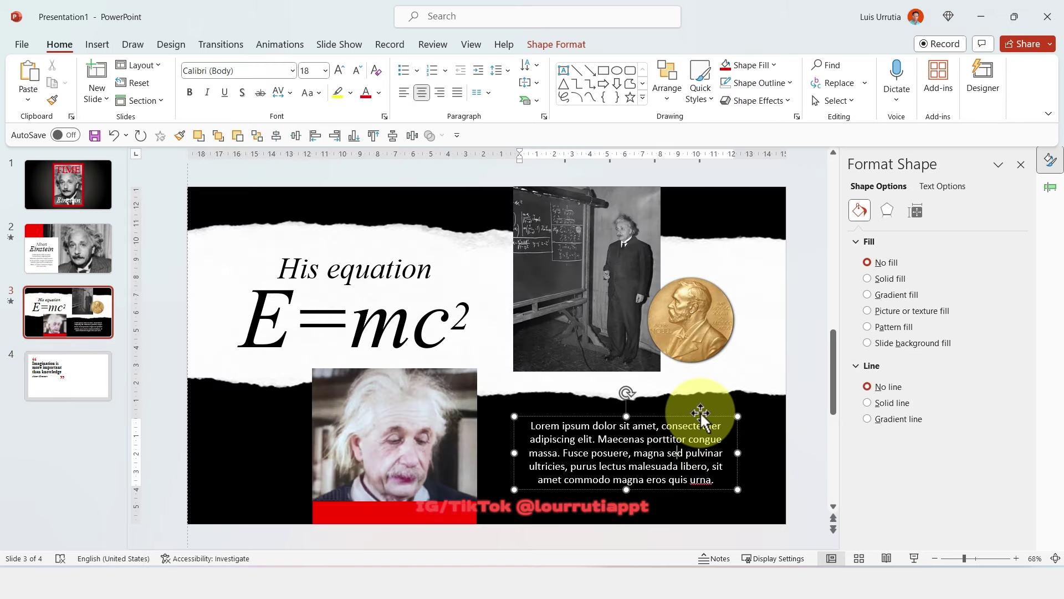
pyautogui.click(700, 413)
pyautogui.hotkey('ctrl', 'c')
pyautogui.hotkey('ctrl', 'v')
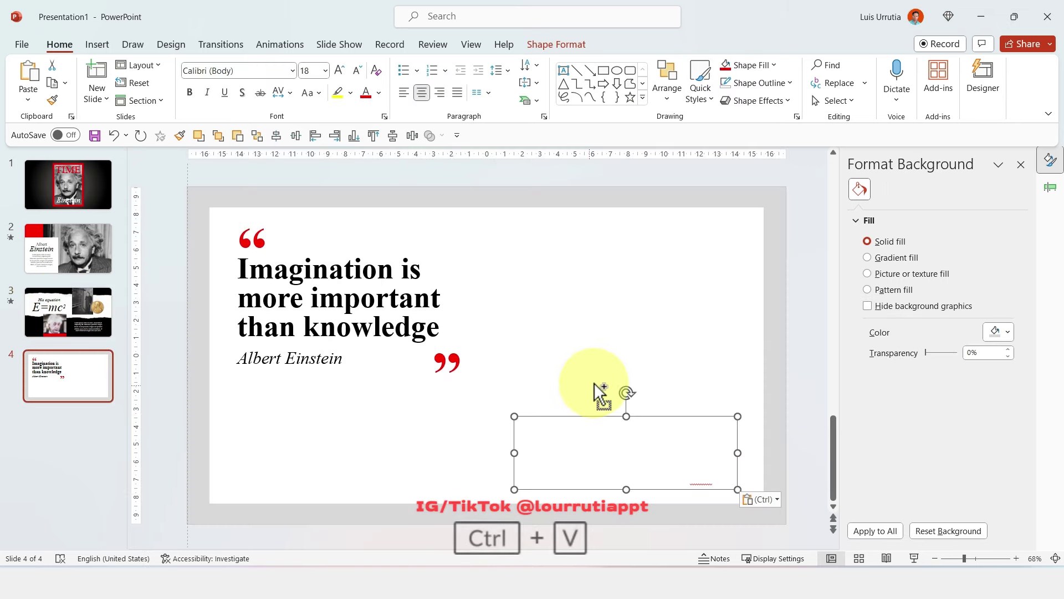
pyautogui.click(378, 94)
pyautogui.click(377, 130)
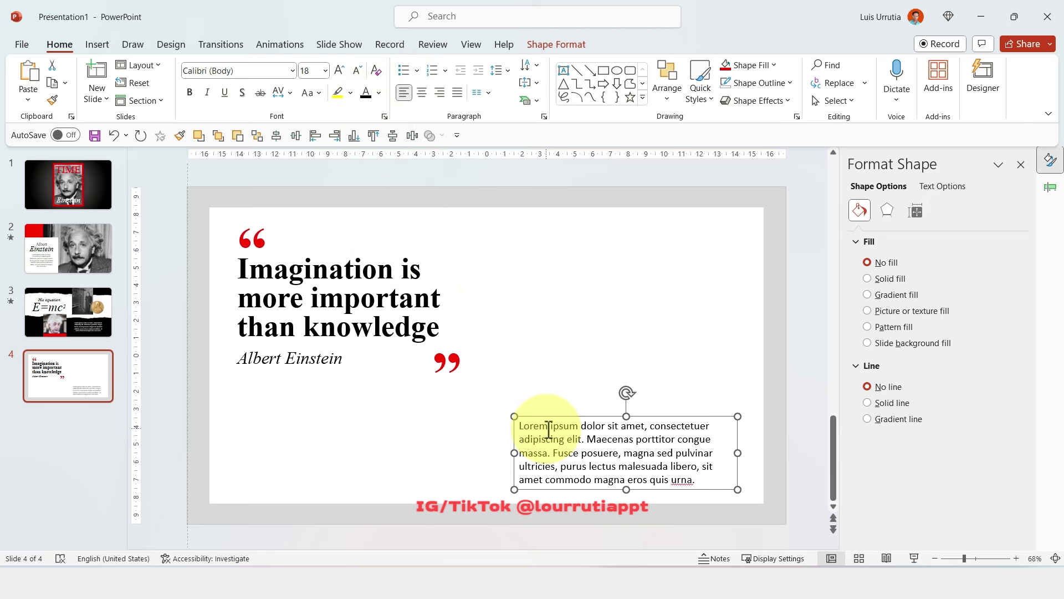
# - Resize and position the Lorem box at the lower right, removing its last two lines
pyautogui.moveTo(550, 415); pyautogui.dragTo(521, 388)
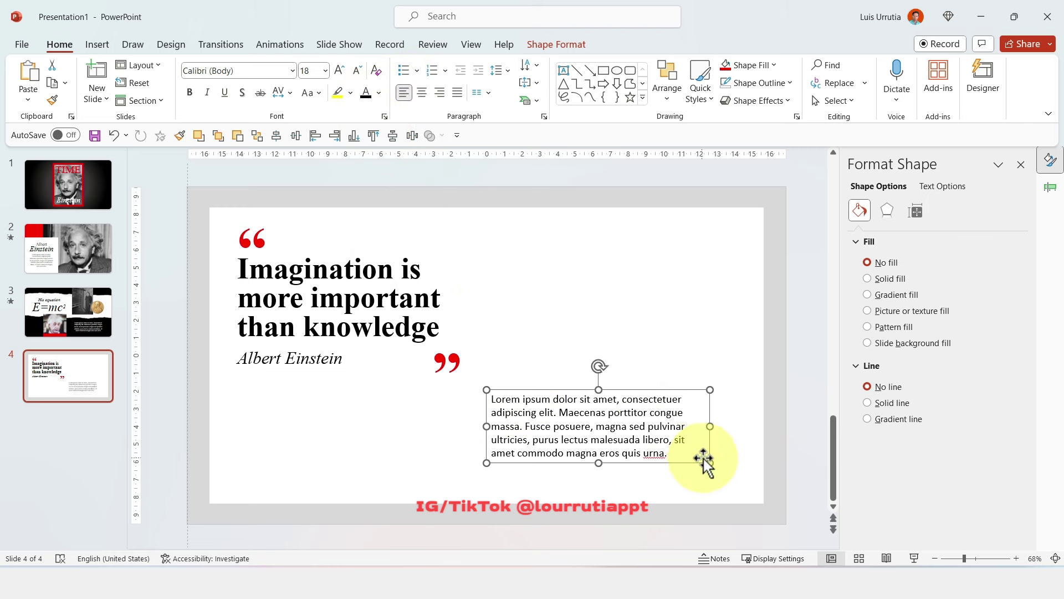
pyautogui.moveTo(696, 469); pyautogui.dragTo(619, 489)
pyautogui.moveTo(617, 410); pyautogui.dragTo(614, 391)
pyautogui.moveTo(587, 480); pyautogui.dragTo(601, 462)
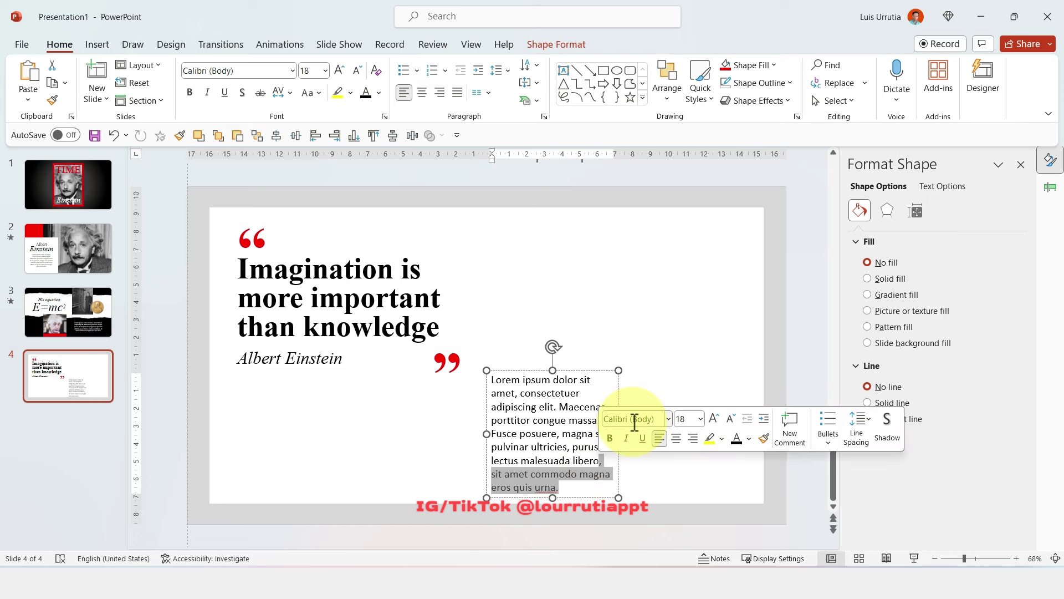
pyautogui.hotkey('ctrl', 'x')
# - Duplicate the Lorem box to its right to form a second column
pyautogui.moveTo(576, 373); pyautogui.dragTo(658, 368)
pyautogui.keyDown('shift'); pyautogui.click(494, 435); pyautogui.keyUp('shift')
pyautogui.click(798, 318)
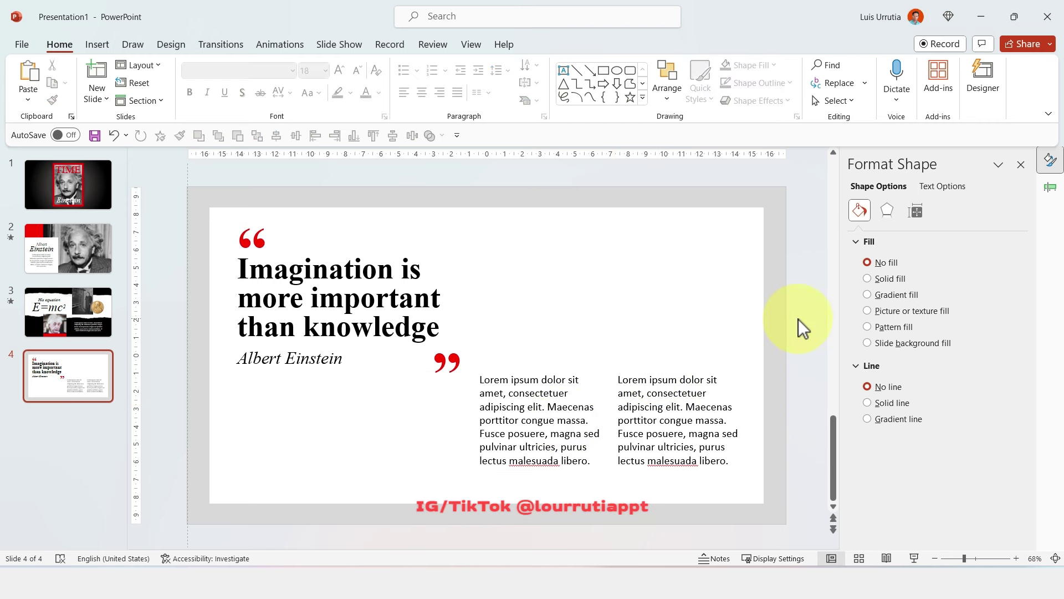
pyautogui.click(603, 383)
pyautogui.click(544, 359)
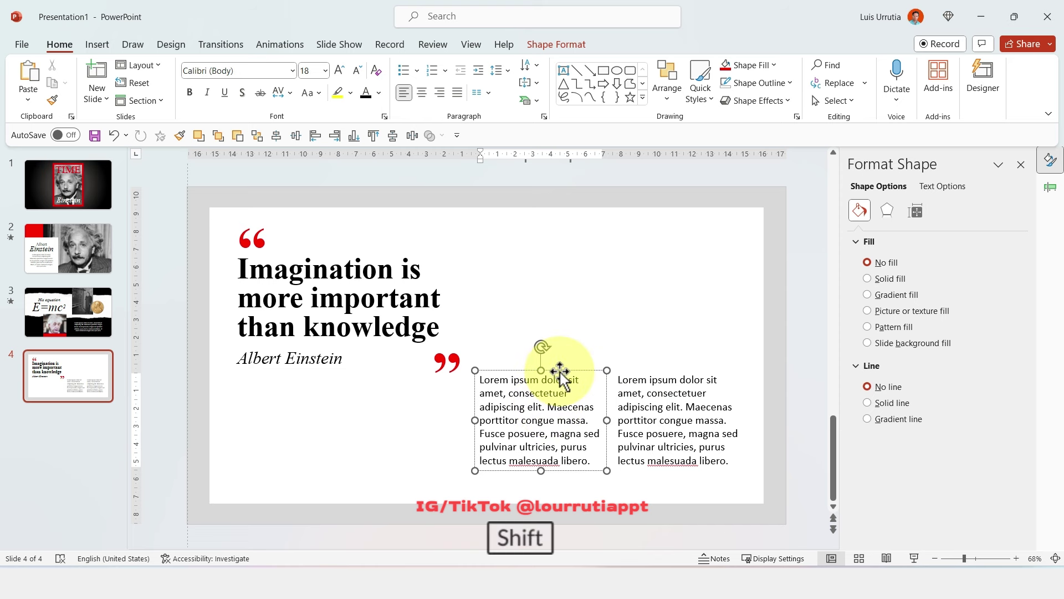
# - End the quote with a period after 'knowledge'
pyautogui.click(403, 330)
pyautogui.press('Right')
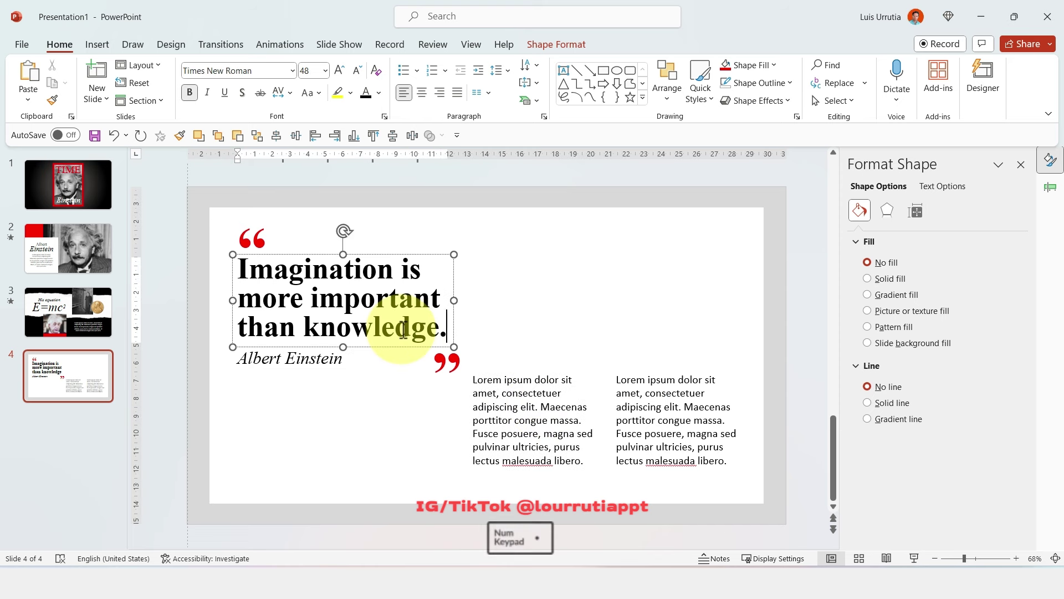
pyautogui.write('.')
pyautogui.click(578, 69)
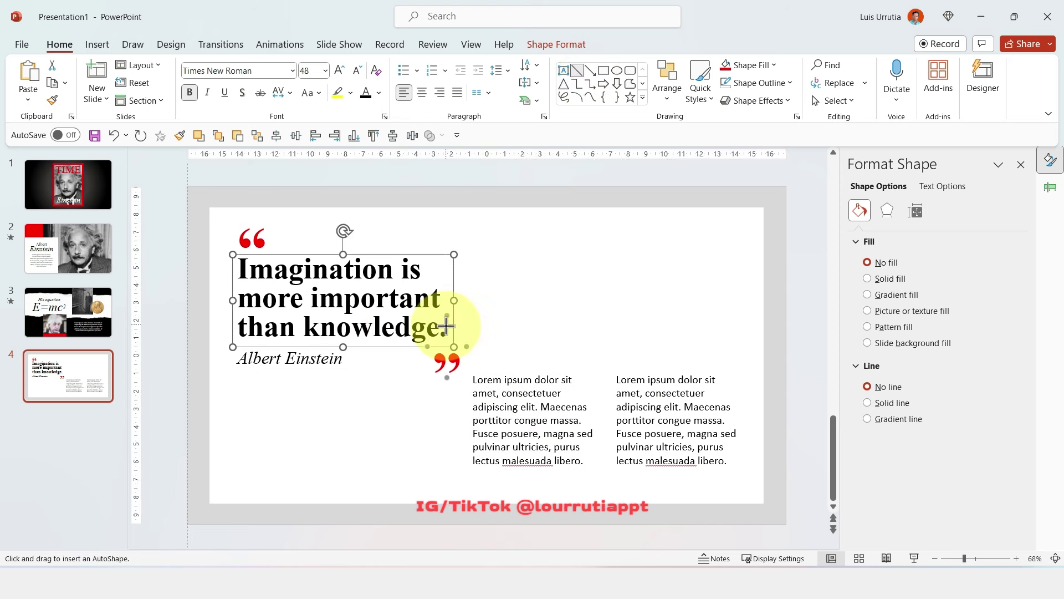
# - Draw a black 1 pt horizontal line from the quote's end to the slide's right edge
pyautogui.moveTo(443, 335)
pyautogui.mouseDown()
pyautogui.moveTo(848, 340)
pyautogui.moveTo(807, 352)
pyautogui.mouseUp()
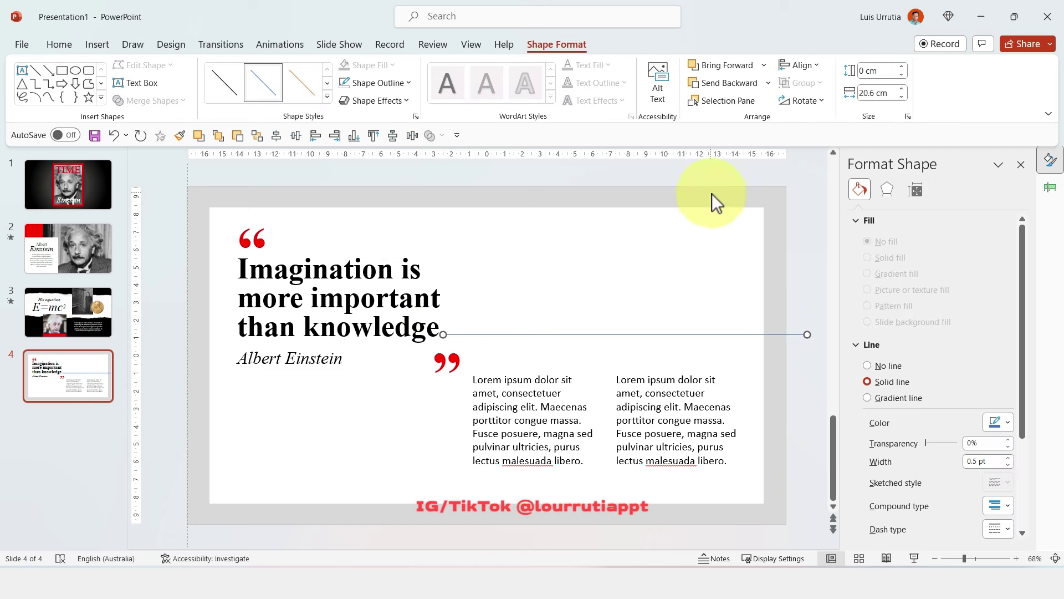
pyautogui.click(409, 83)
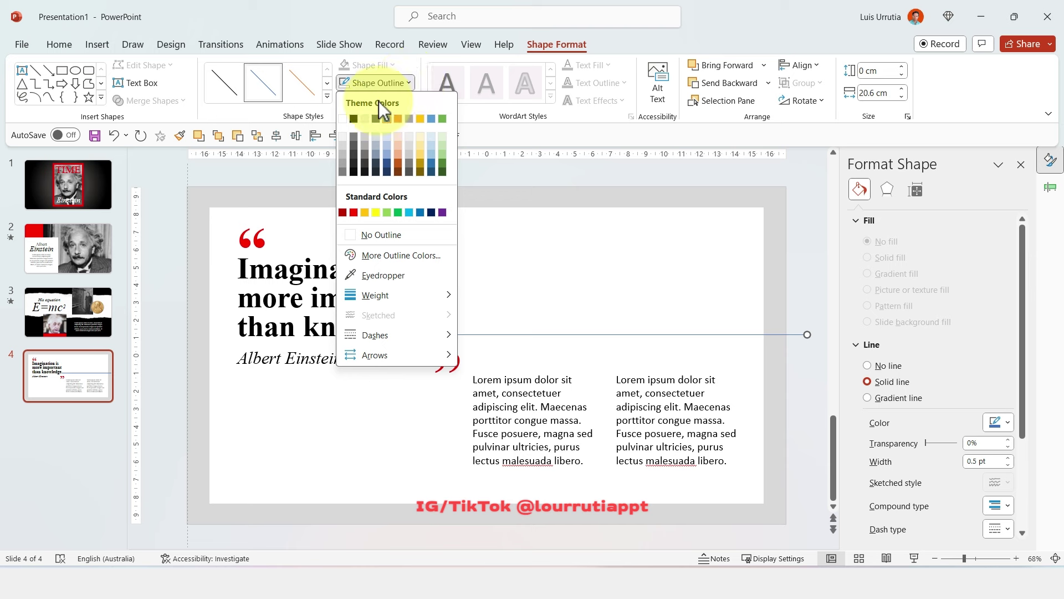
pyautogui.click(353, 119)
pyautogui.click(404, 82)
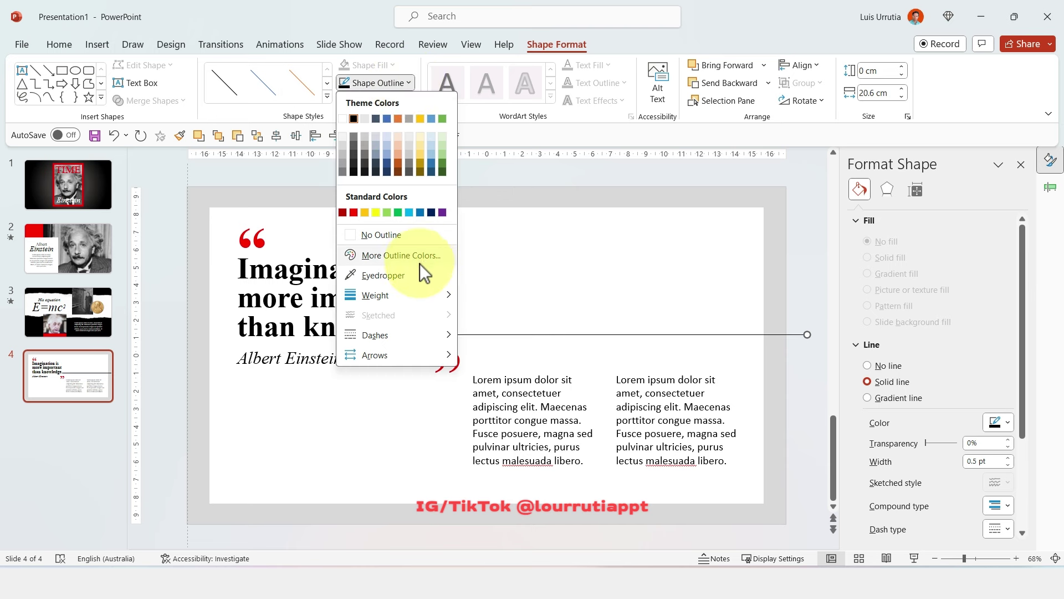
pyautogui.moveTo(402, 296)
pyautogui.click(513, 346)
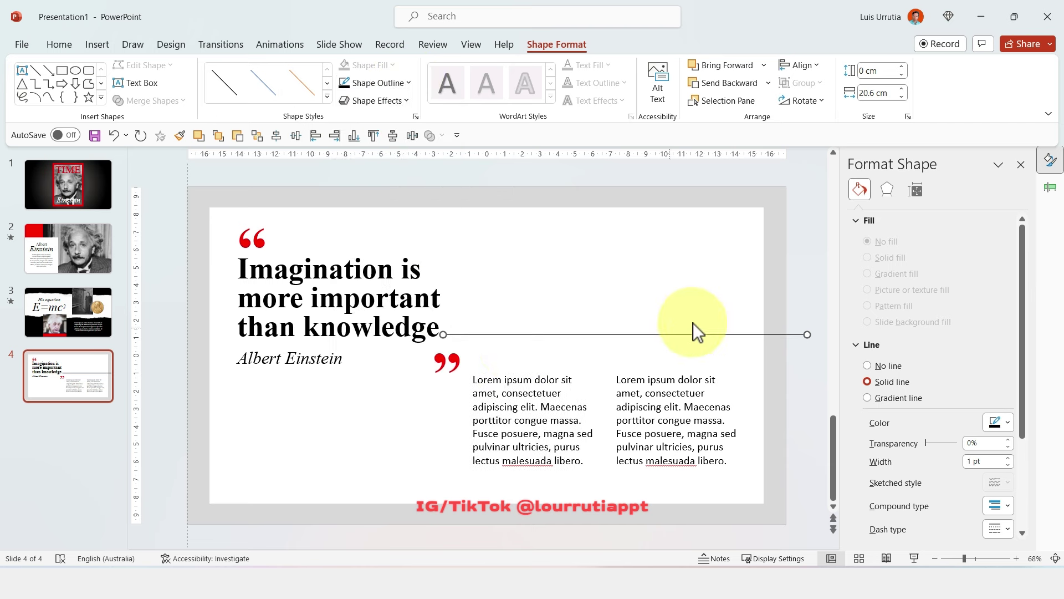
pyautogui.click(400, 84)
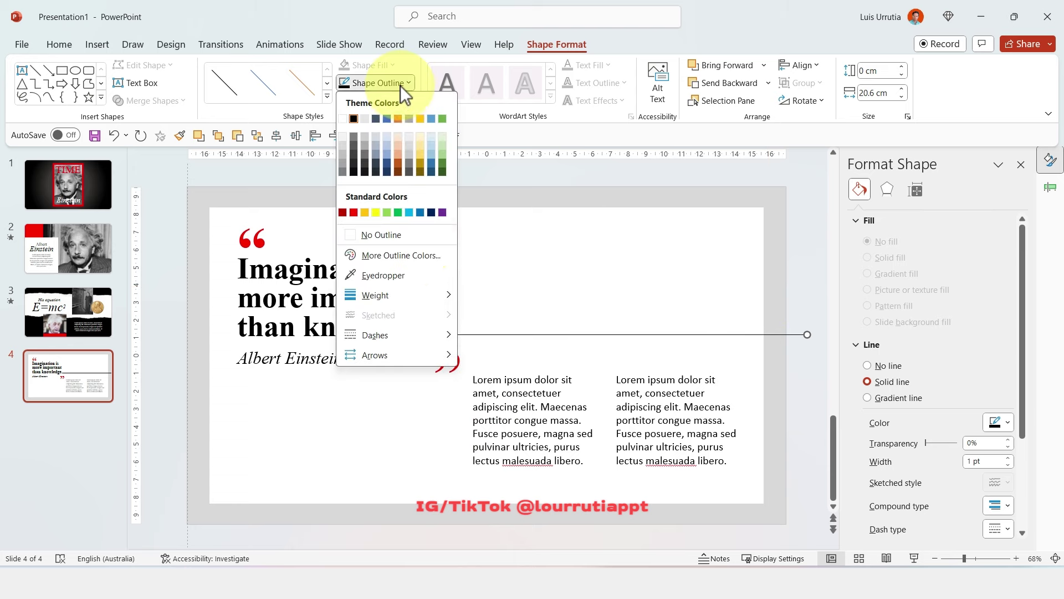